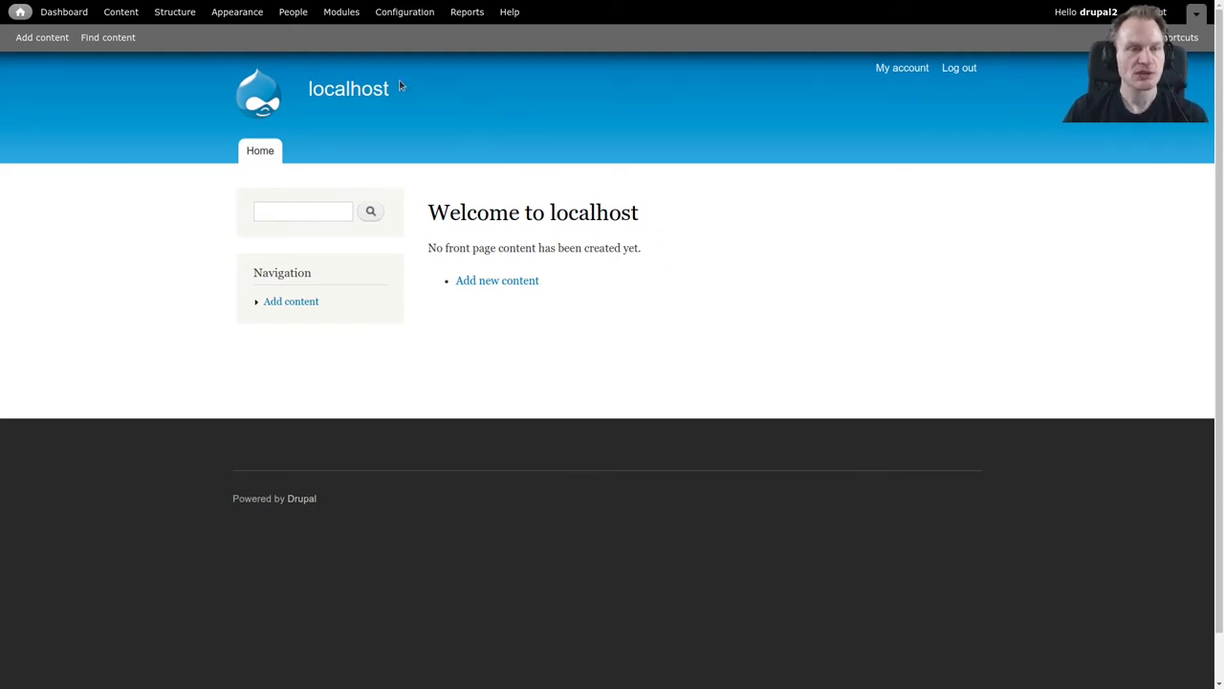
# - Open the site's page for installing a new module and bring up the drupal.org module directory in a separate browser tab
pyautogui.click(343, 12)
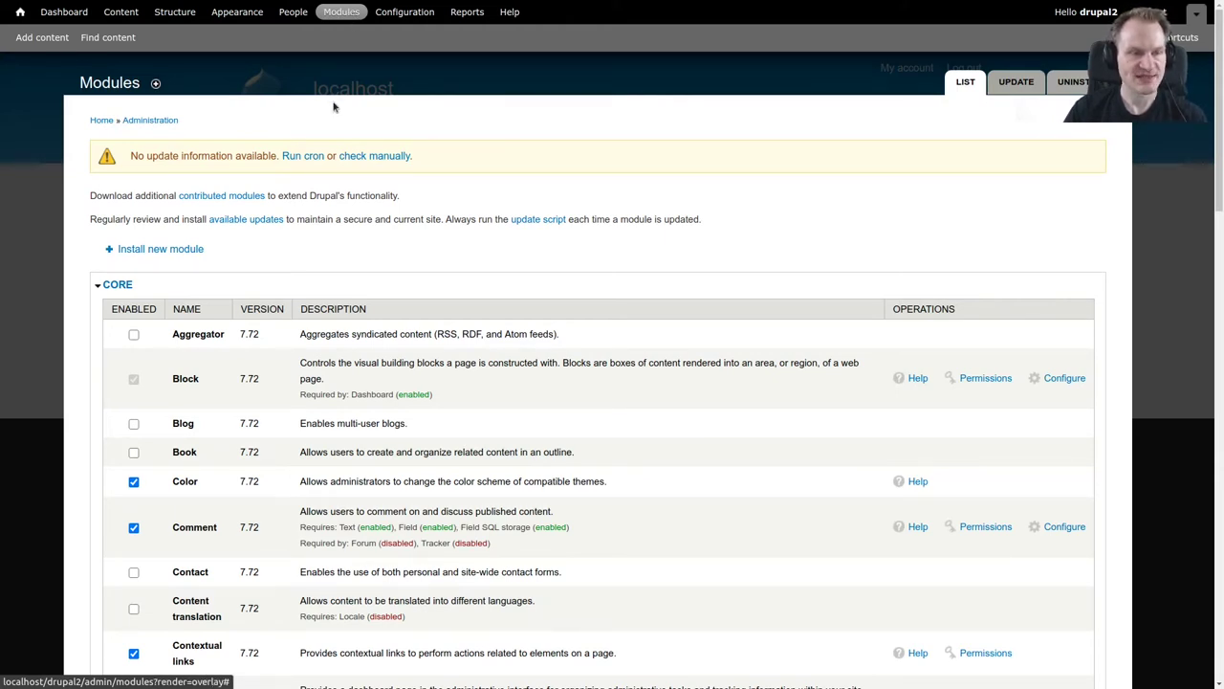
pyautogui.click(173, 251)
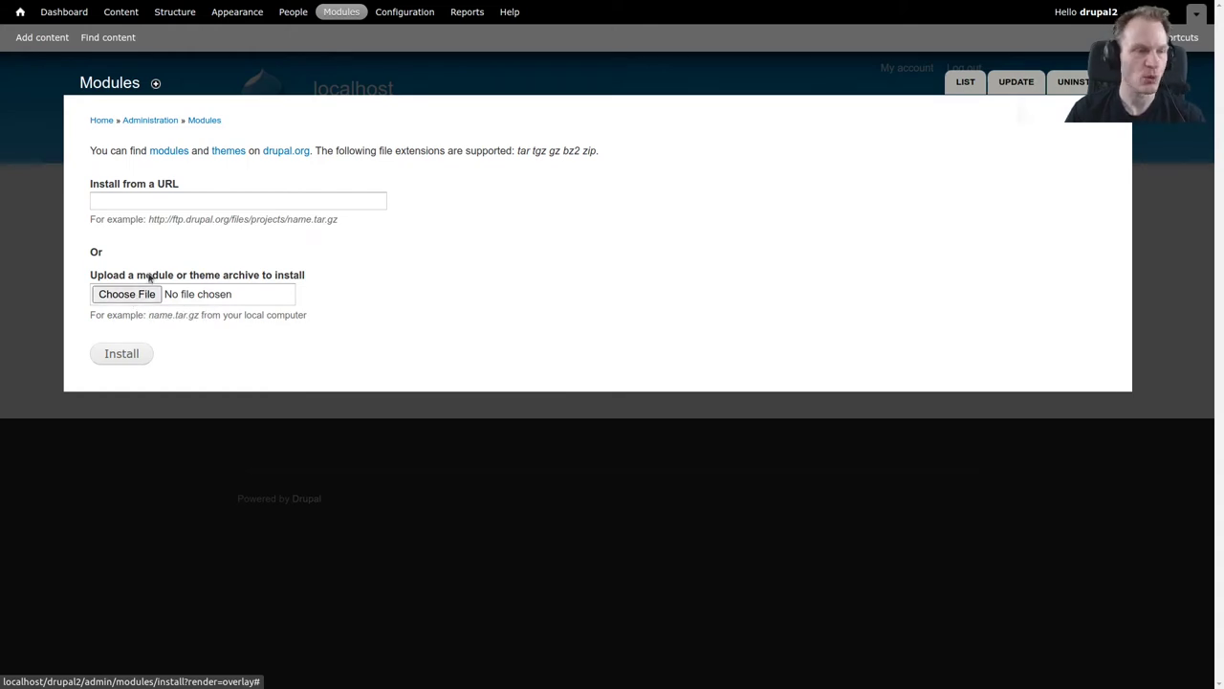
pyautogui.rightClick(170, 153)
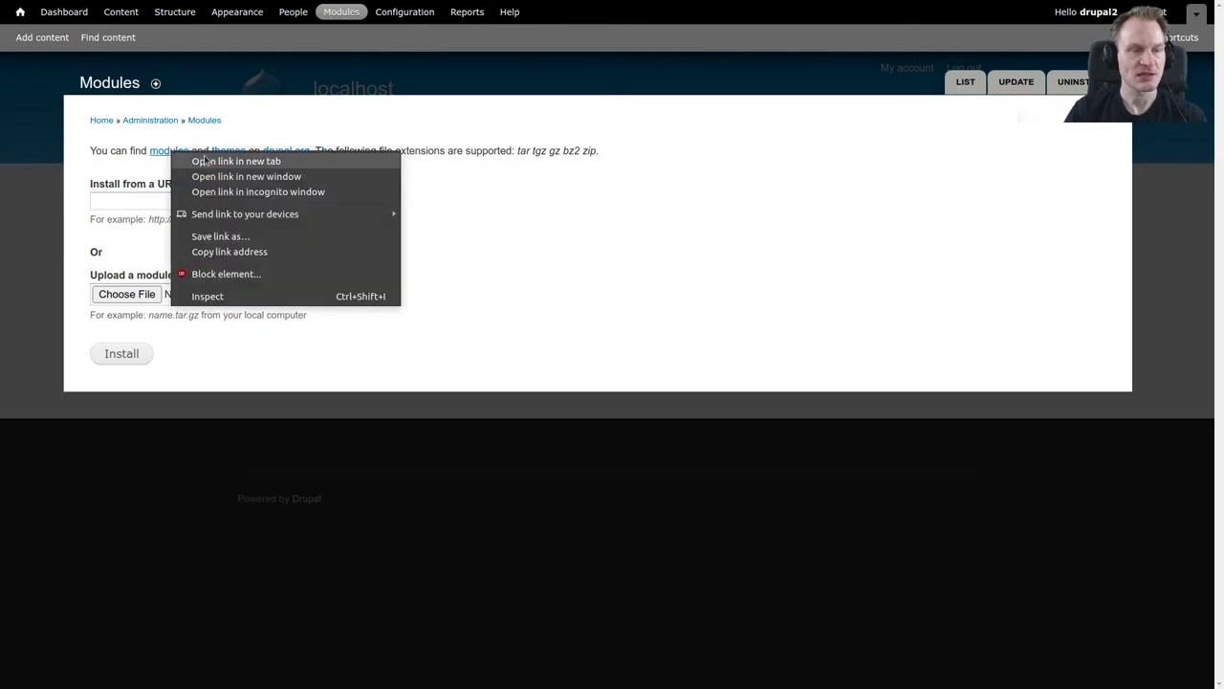
pyautogui.click(235, 161)
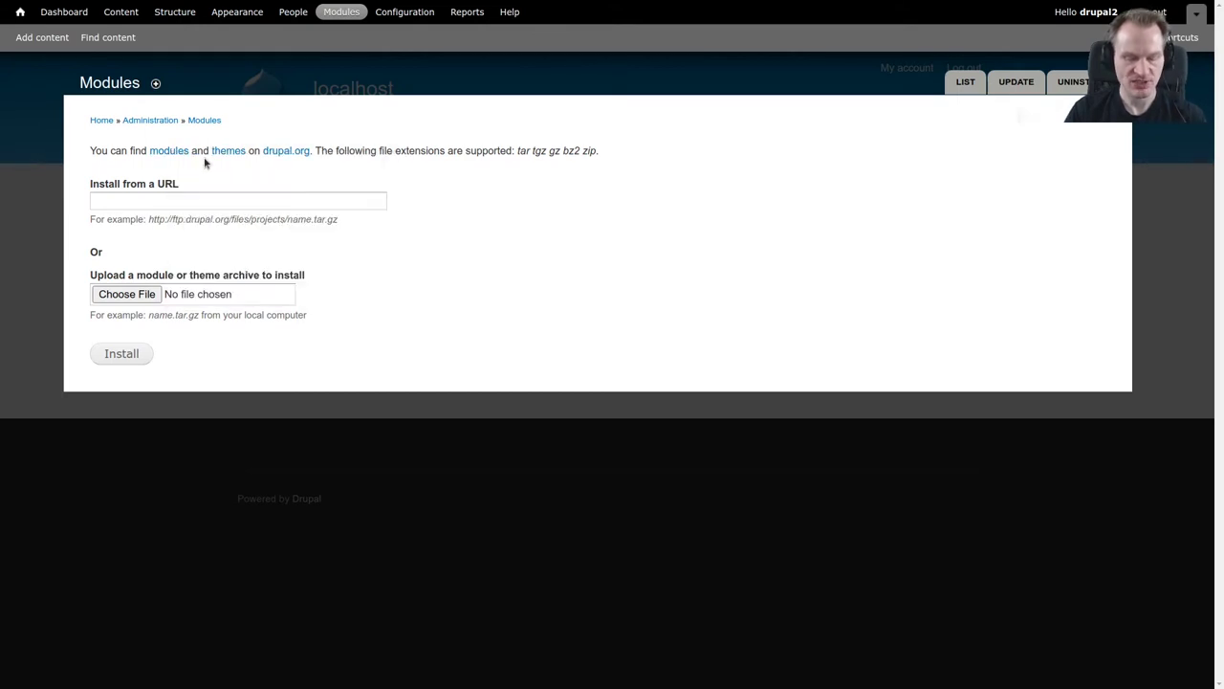
pyautogui.hotkey('ctrl', 'Tab')
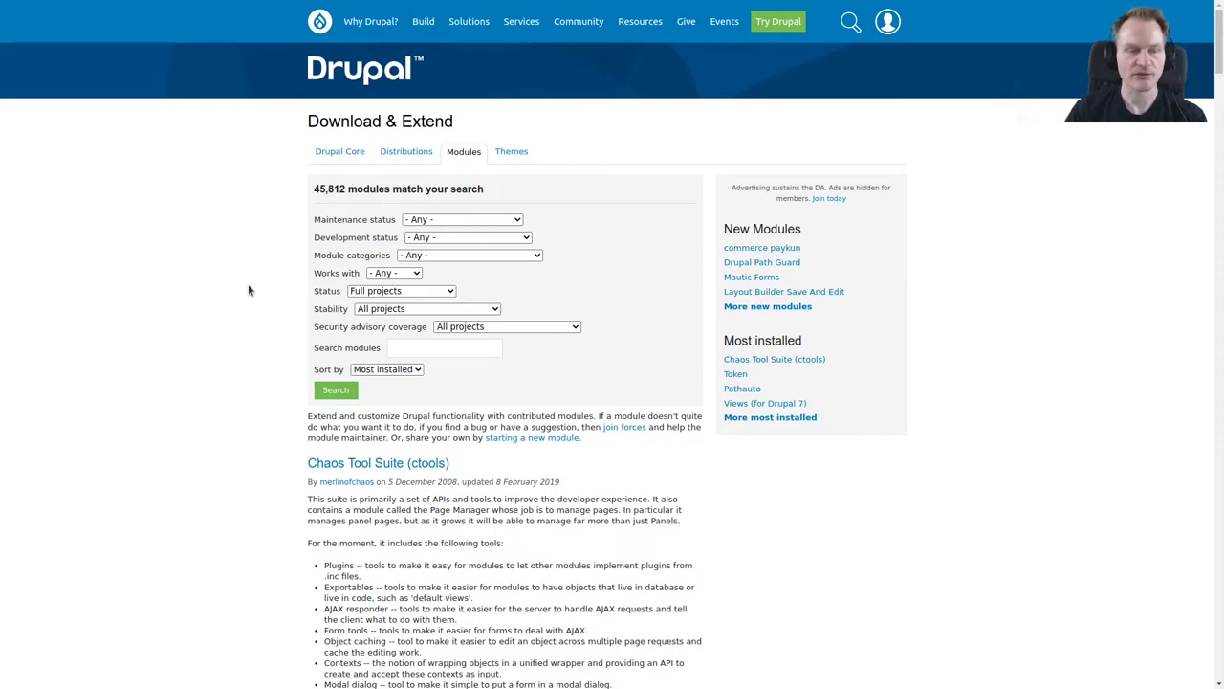
# - Search the drupal.org modules for H5P and open the project "H5P - Create and Share Rich Content and Applications"
pyautogui.click(400, 347)
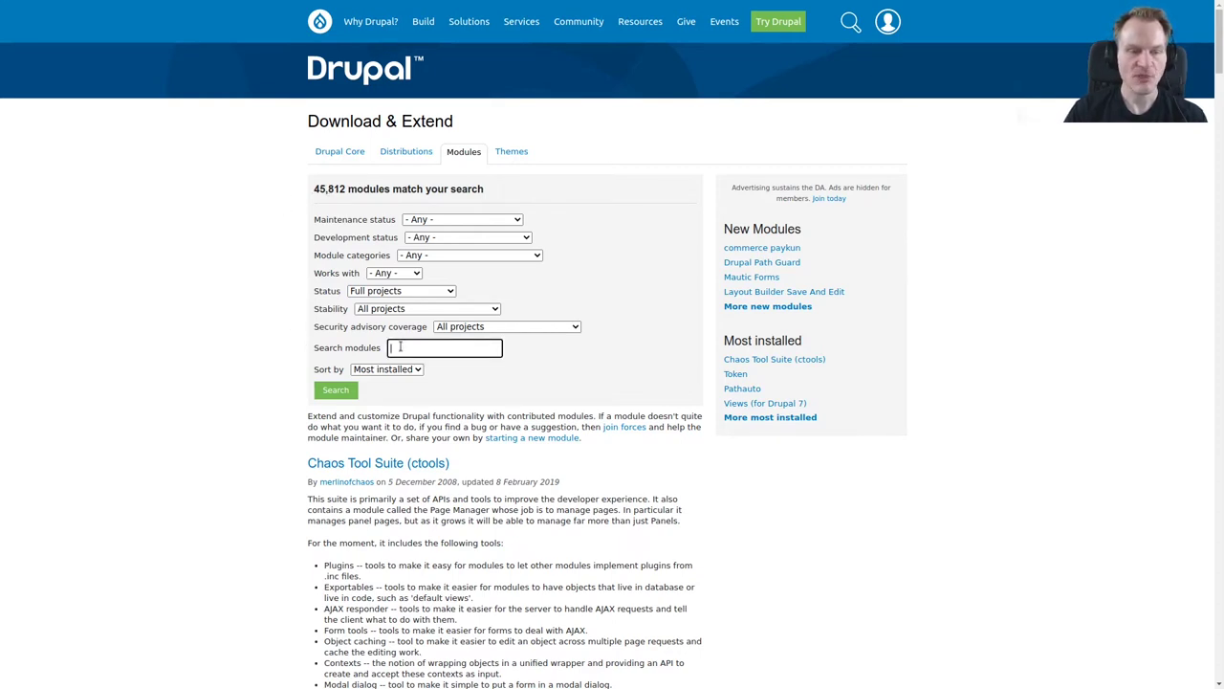
pyautogui.write('H5P')
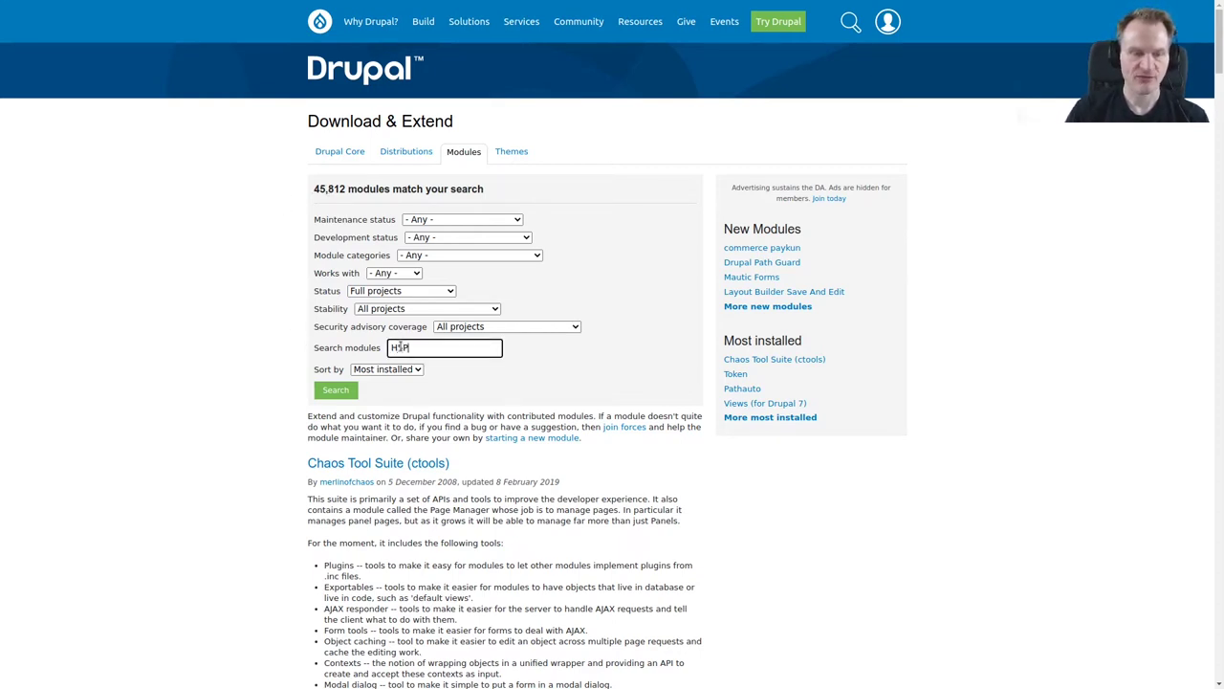
pyautogui.click(335, 390)
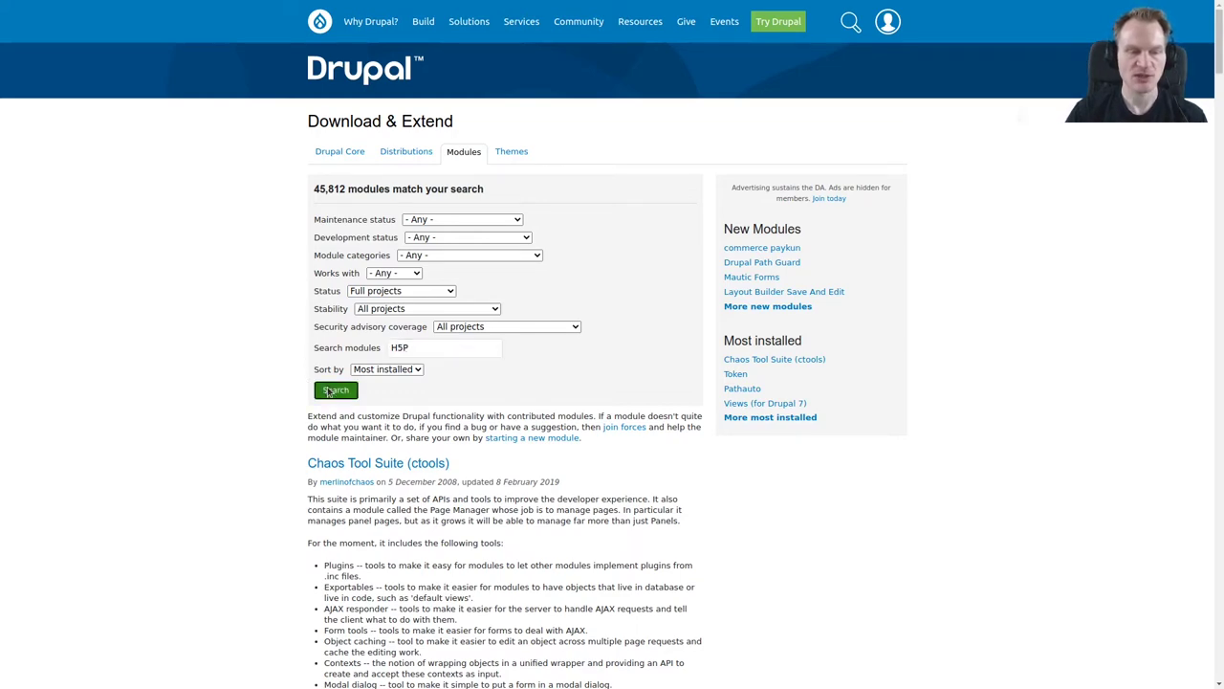
pyautogui.scroll(-2, 247, 241)
pyautogui.scroll(-5, 246, 246)
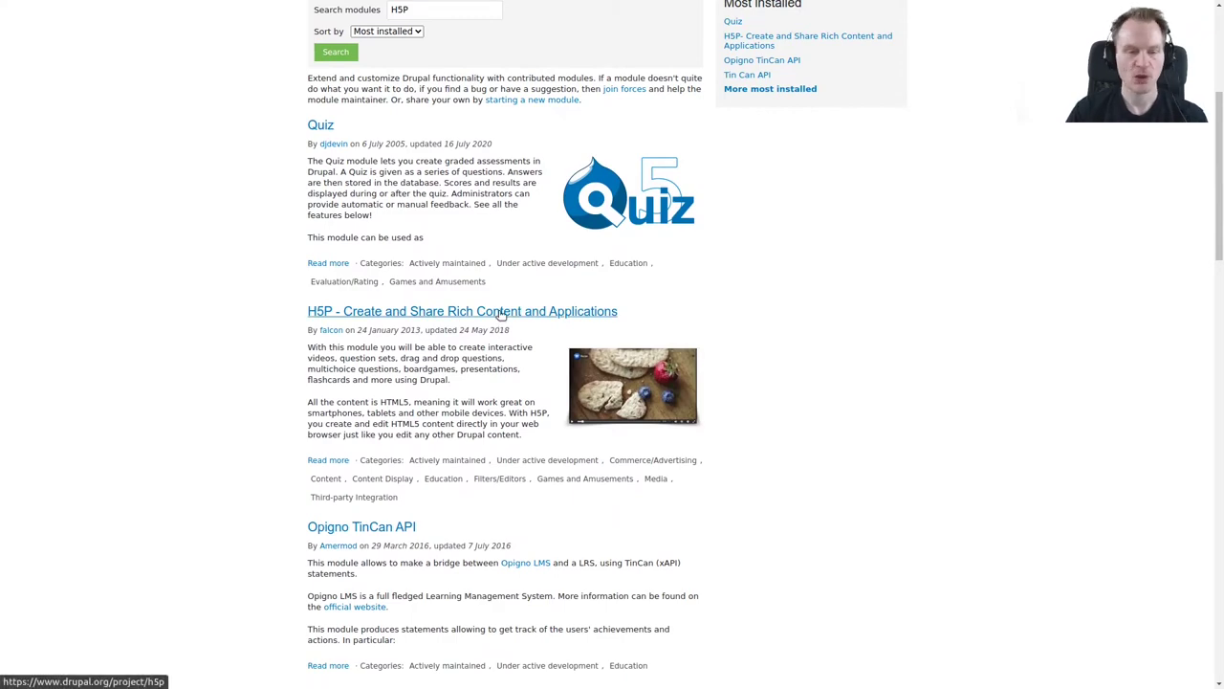
pyautogui.click(500, 312)
# - Copy the download link of the 7.x-1.46 tar.gz release from the H5P project page
pyautogui.scroll(-7, 498, 310)
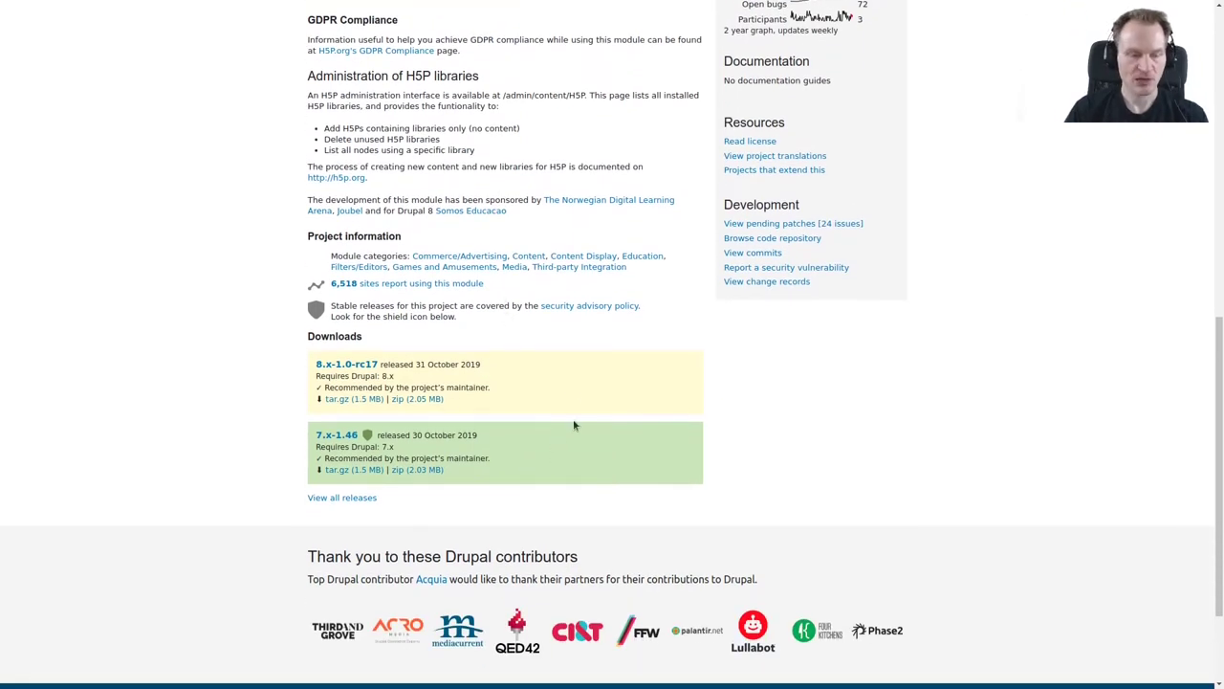
pyautogui.rightClick(351, 471)
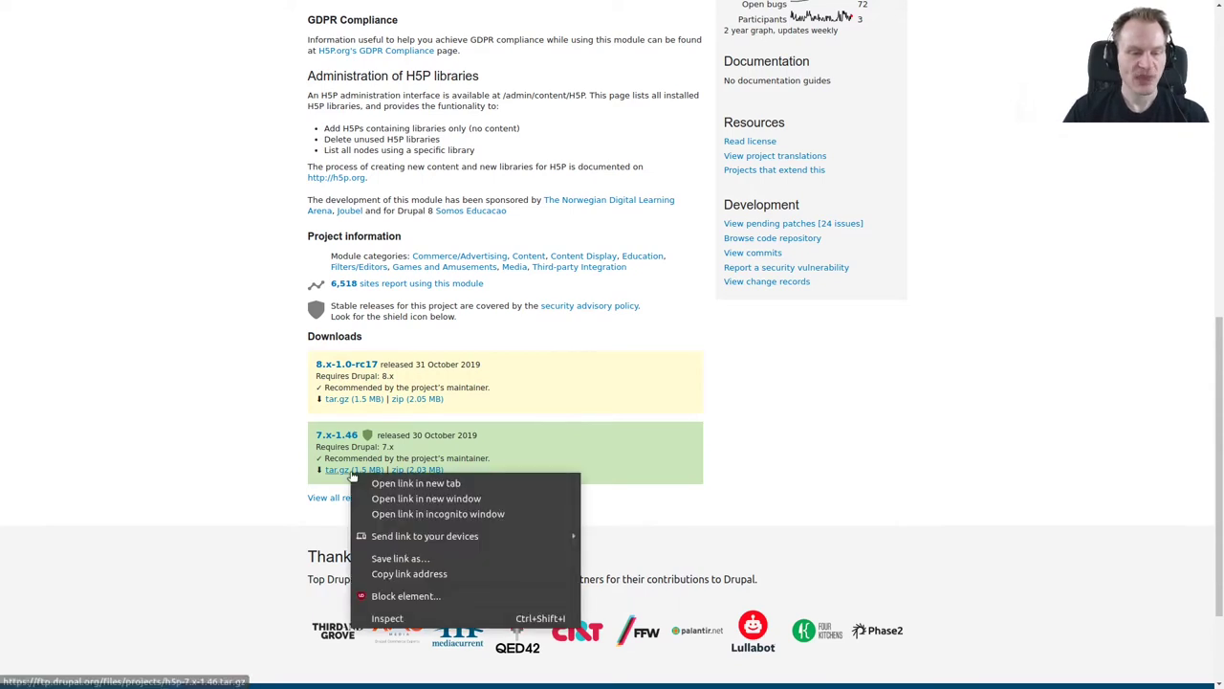
pyautogui.click(421, 576)
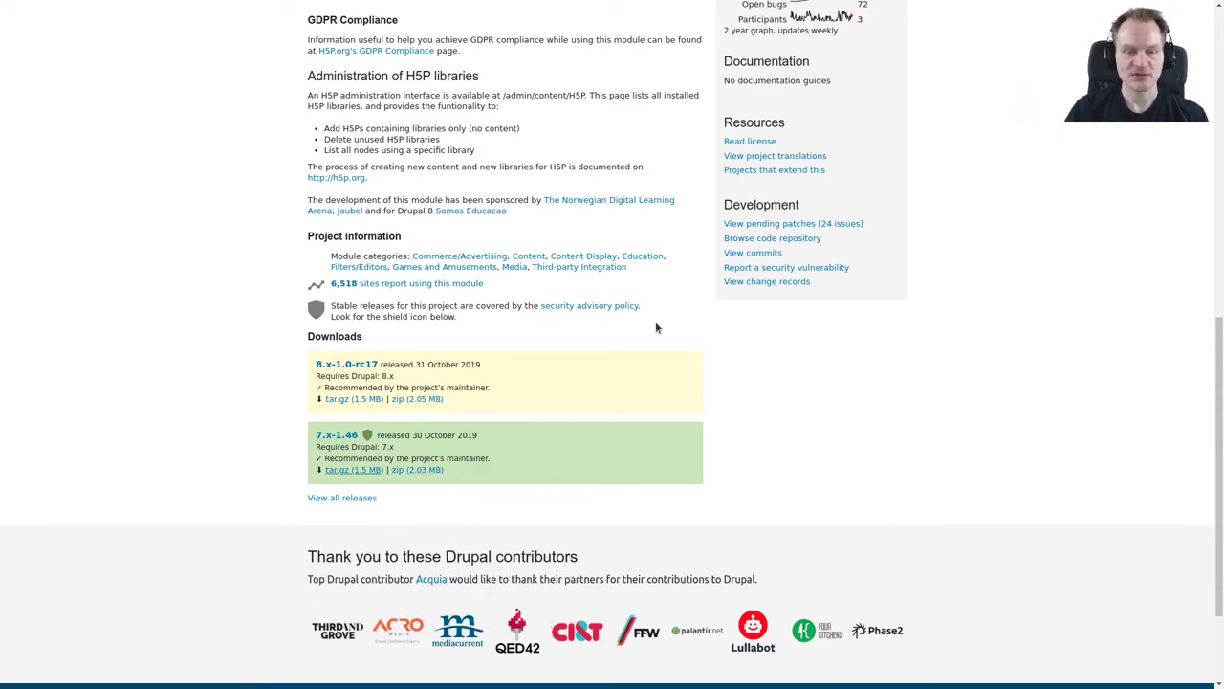
pyautogui.hotkey('ctrl', 'Tab')
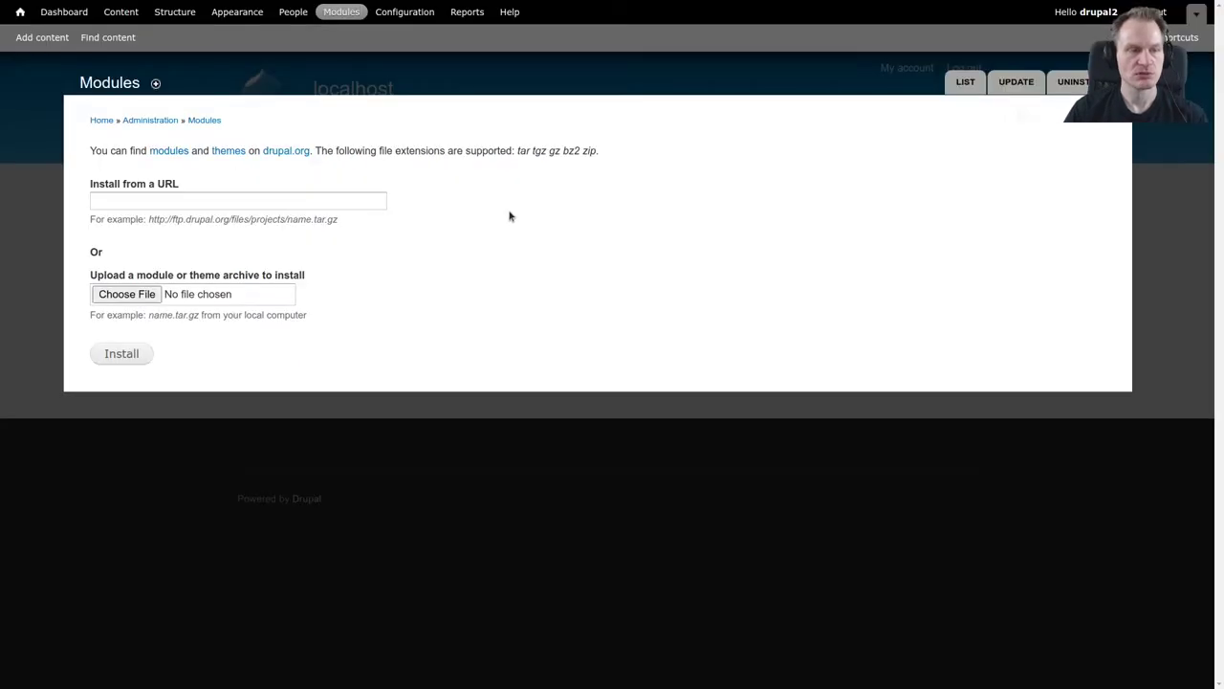
pyautogui.click(360, 197)
pyautogui.hotkey('ctrl', 'v')
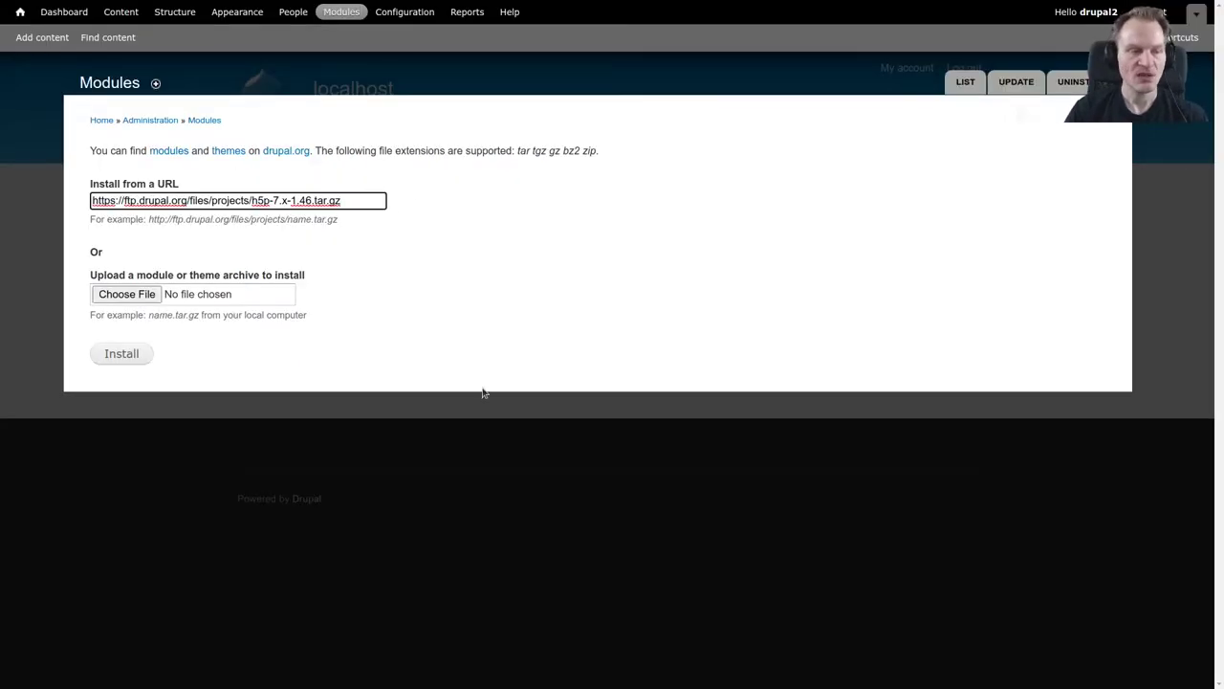
pyautogui.click(124, 355)
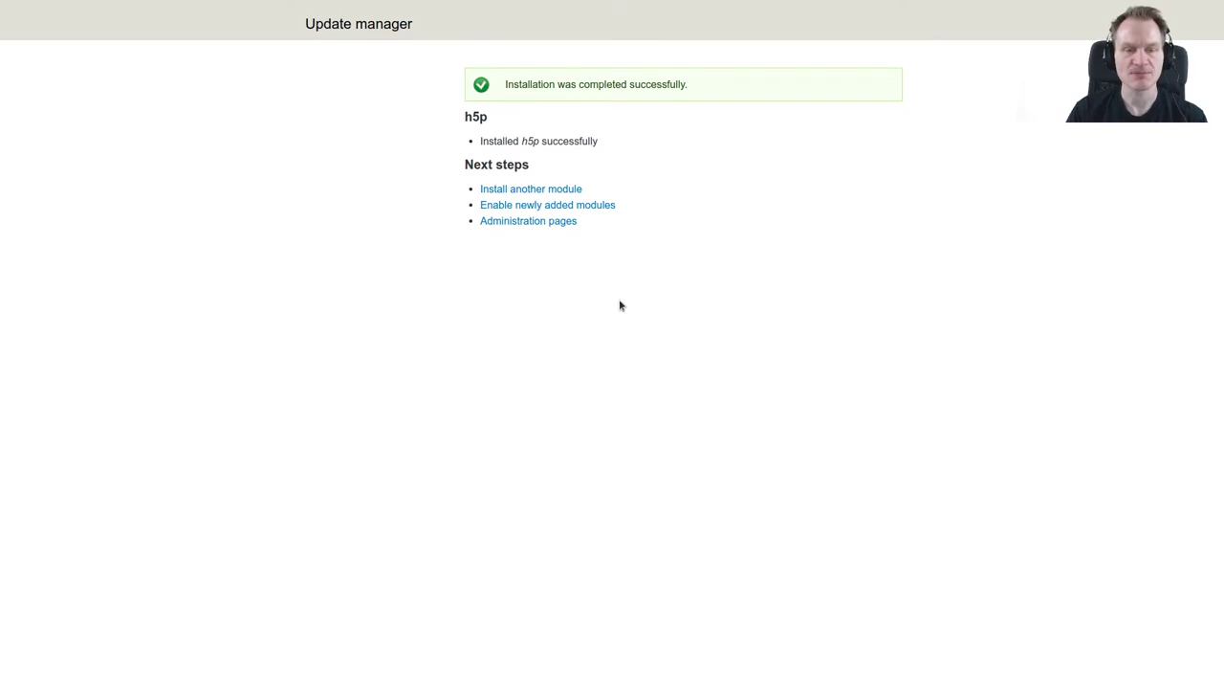
# - Enable the newly added H5P and H5P Editor modules and save the module configuration
pyautogui.click(549, 206)
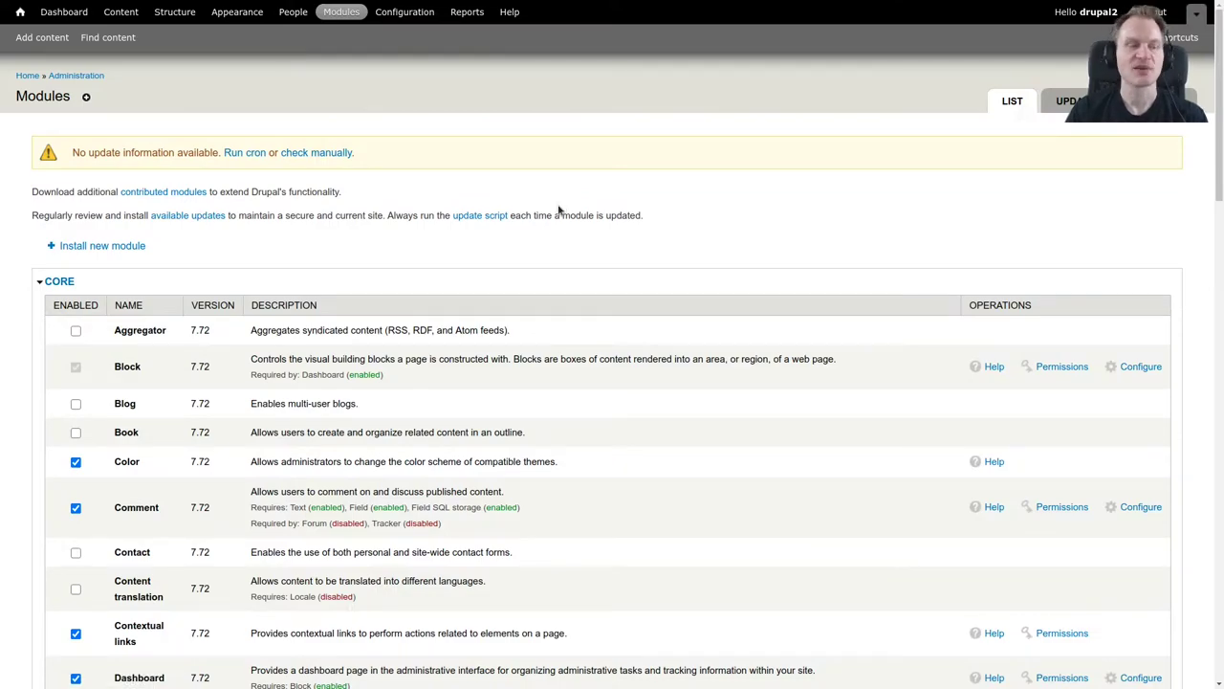
pyautogui.scroll(-8, 561, 210)
pyautogui.scroll(-10, 560, 210)
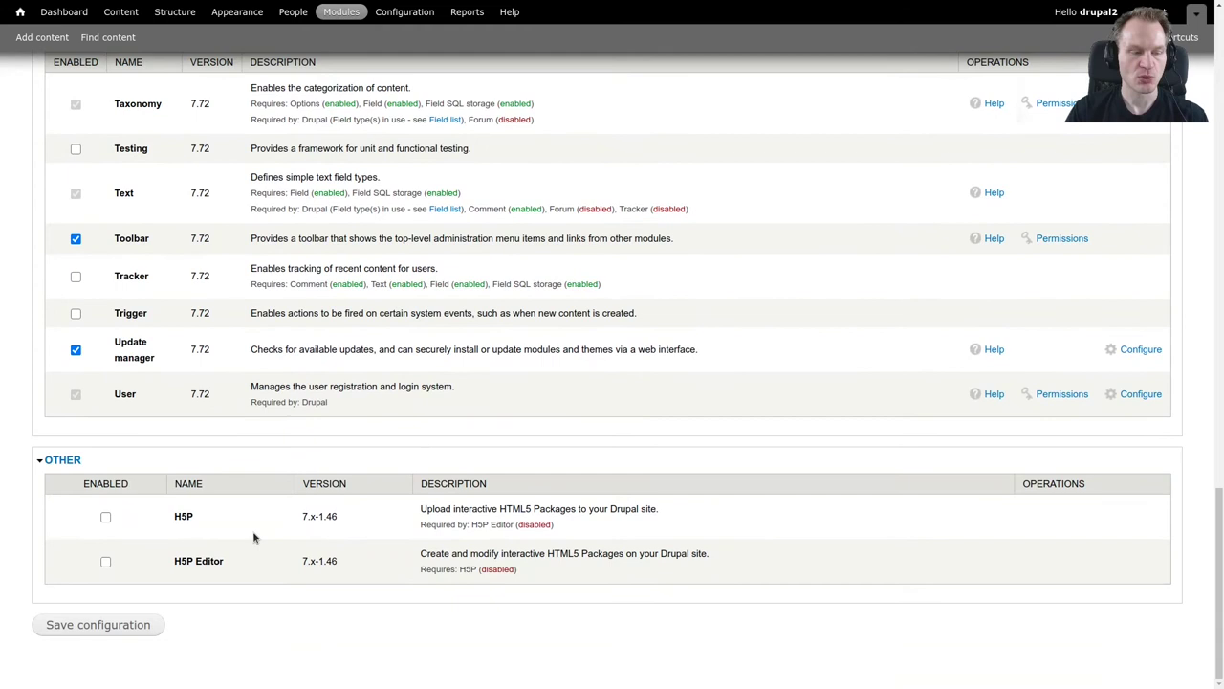
pyautogui.click(106, 562)
pyautogui.click(106, 517)
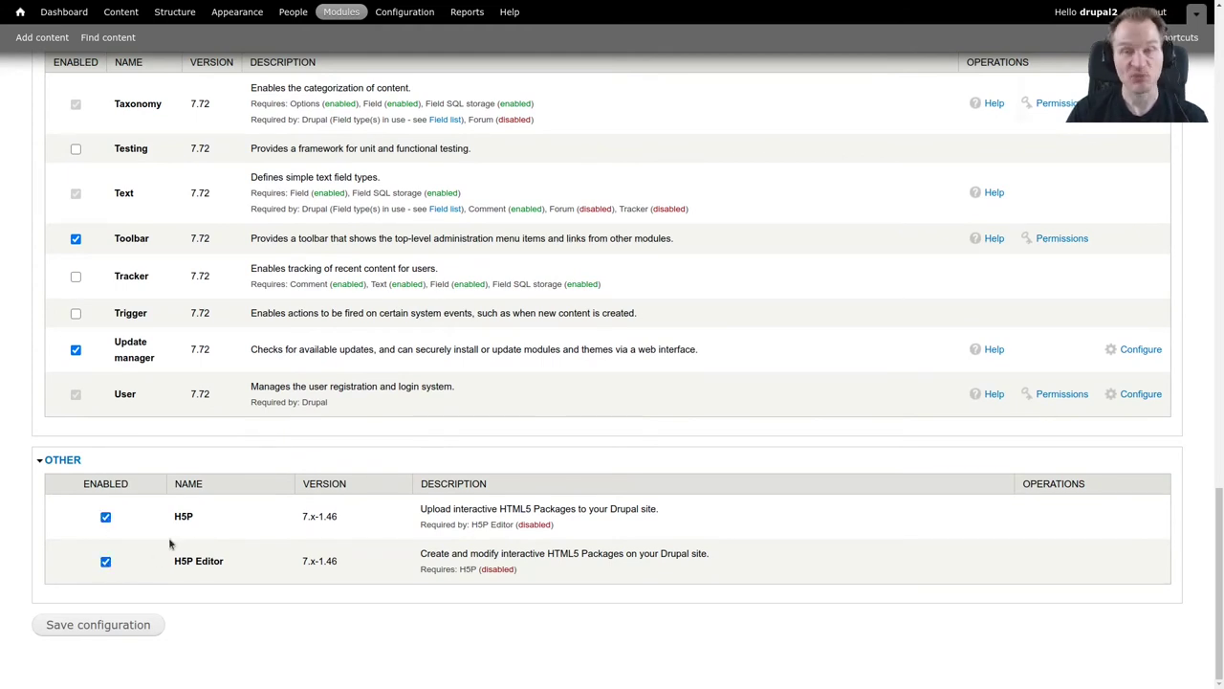
pyautogui.click(116, 631)
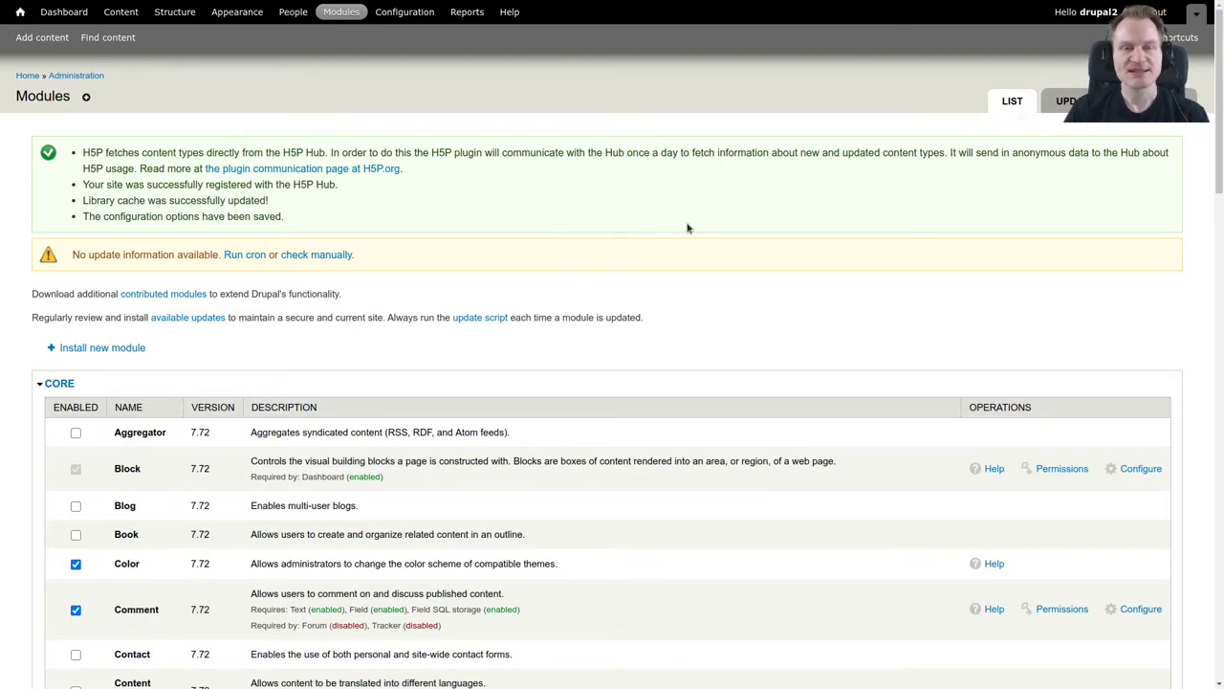
# - Open the configuration page of the H5P module from the module list
pyautogui.scroll(-5, 687, 228)
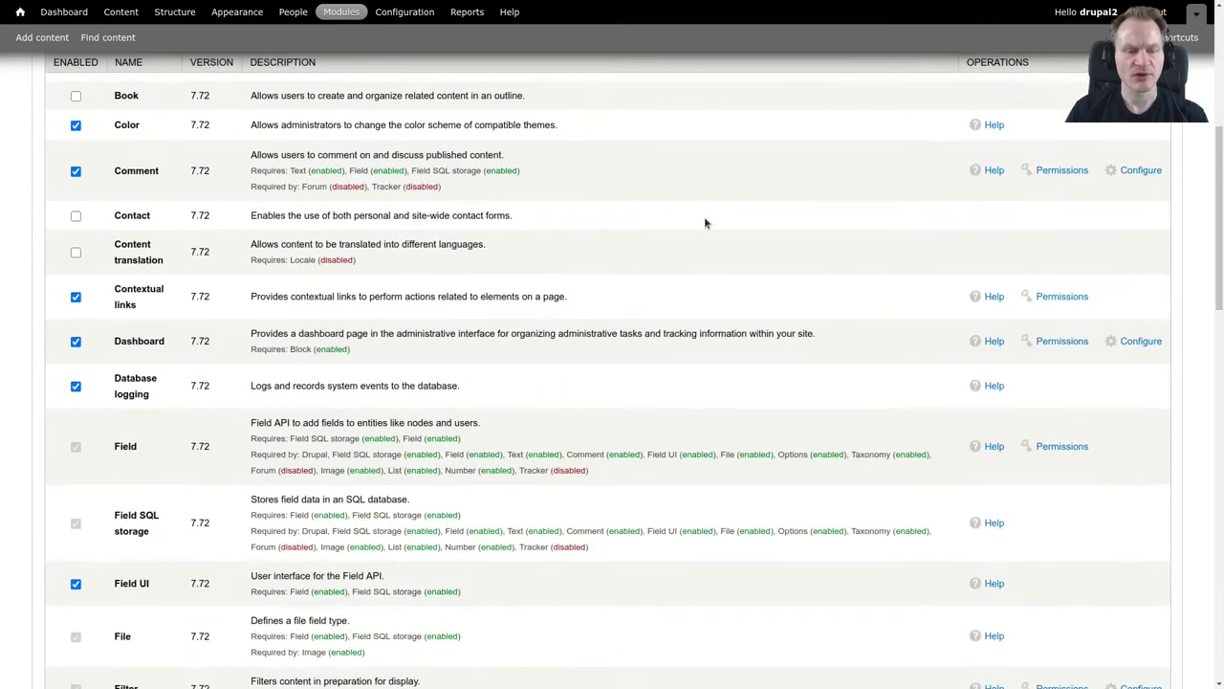
pyautogui.scroll(-20, 704, 216)
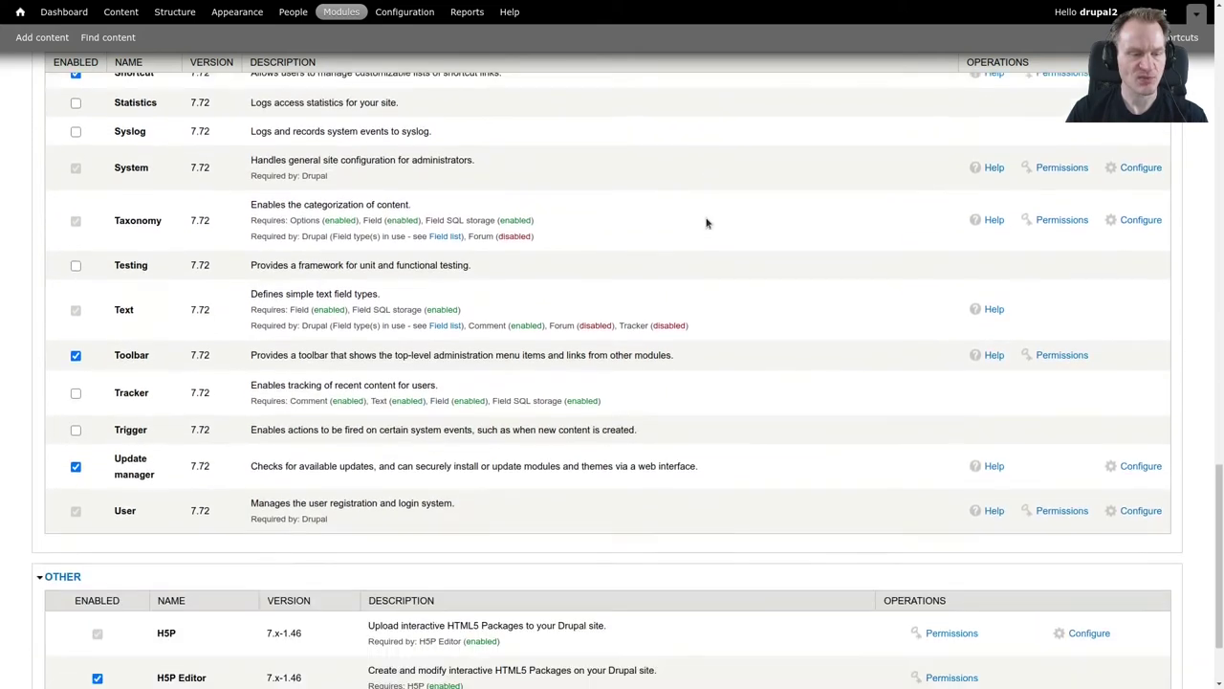
pyautogui.scroll(-3, 706, 222)
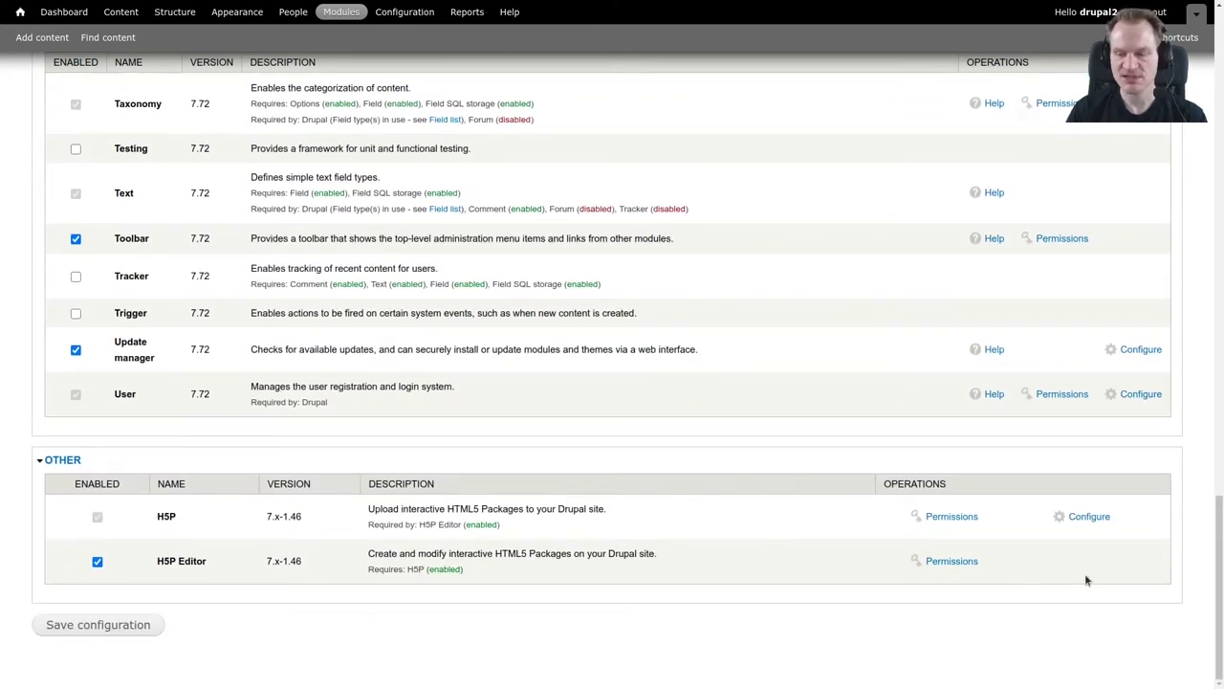
pyautogui.click(1101, 522)
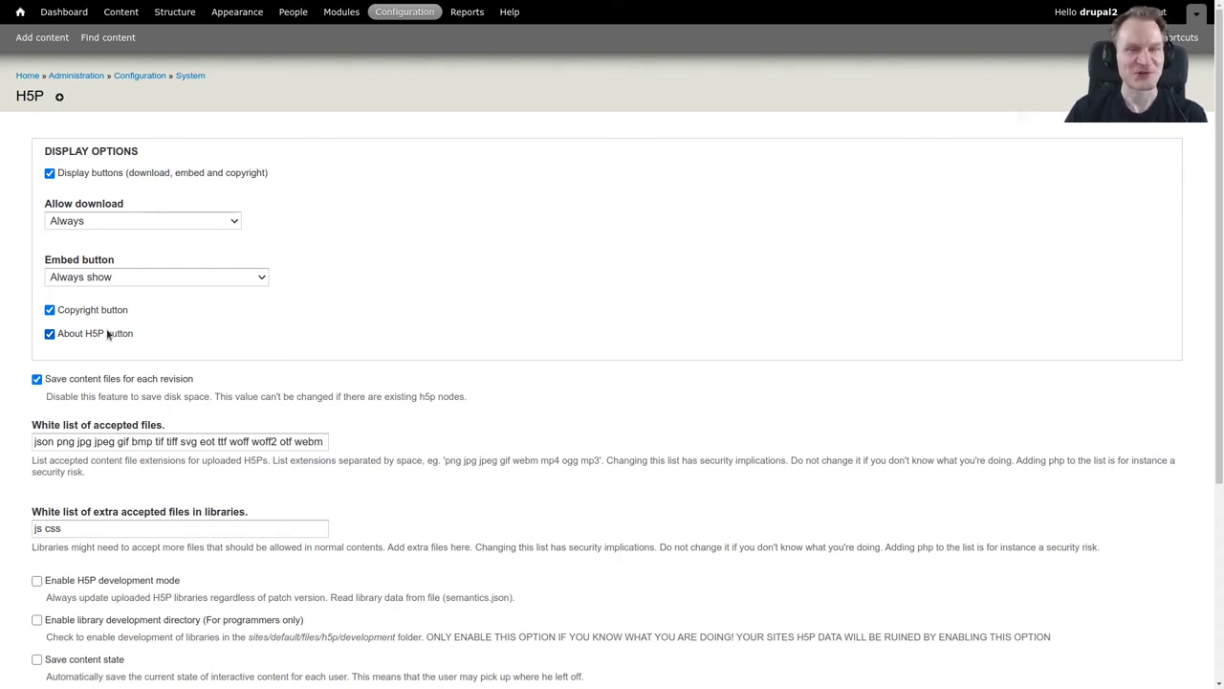
# - Review the H5P settings, including the Allow download choices, accepted file lists, content state and H5P Hub options
pyautogui.click(231, 222)
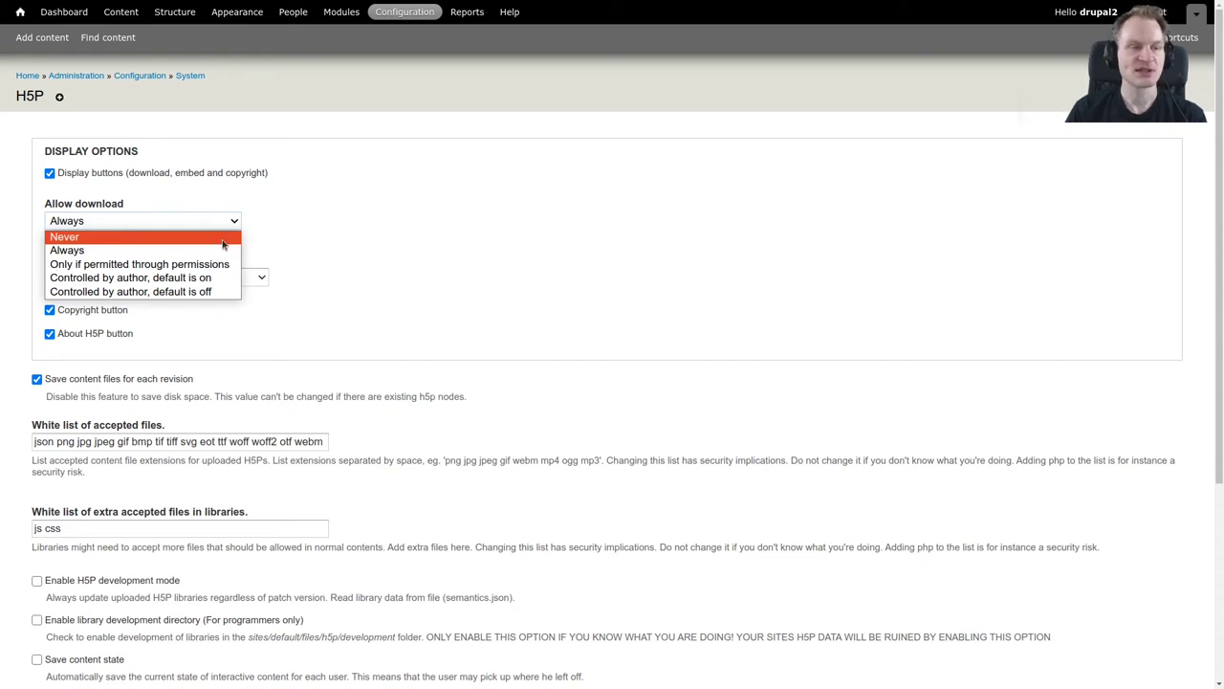
pyautogui.click(314, 235)
pyautogui.scroll(-1, 314, 235)
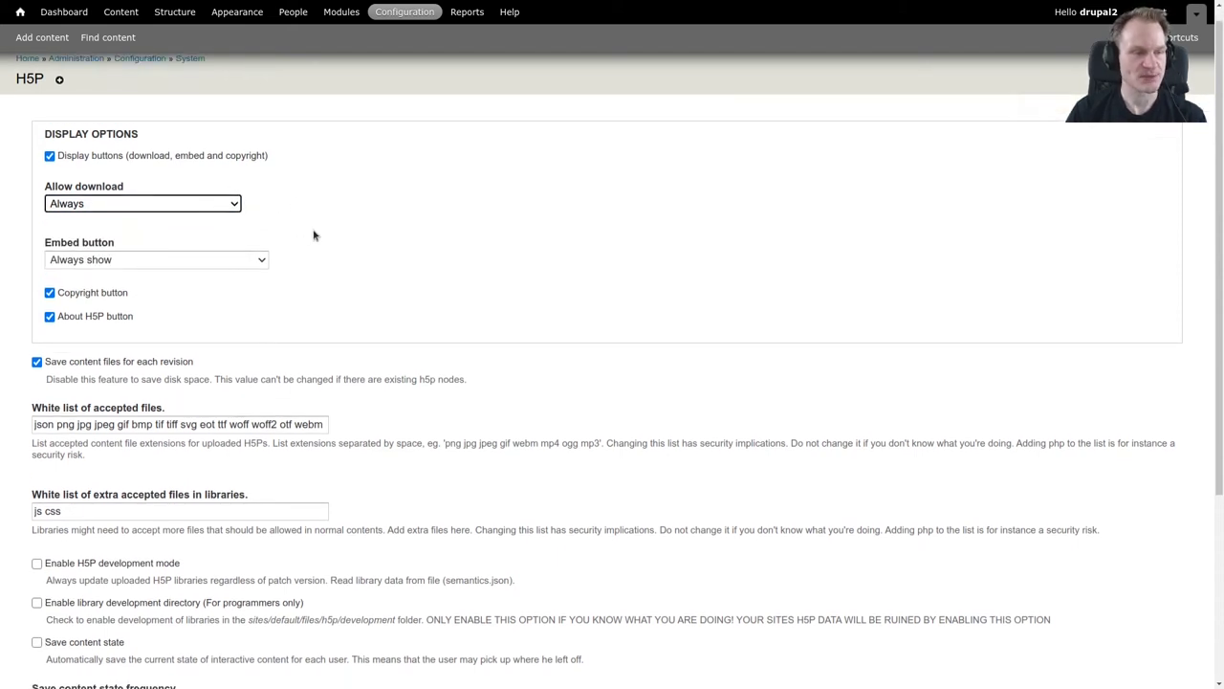
pyautogui.scroll(-4, 315, 230)
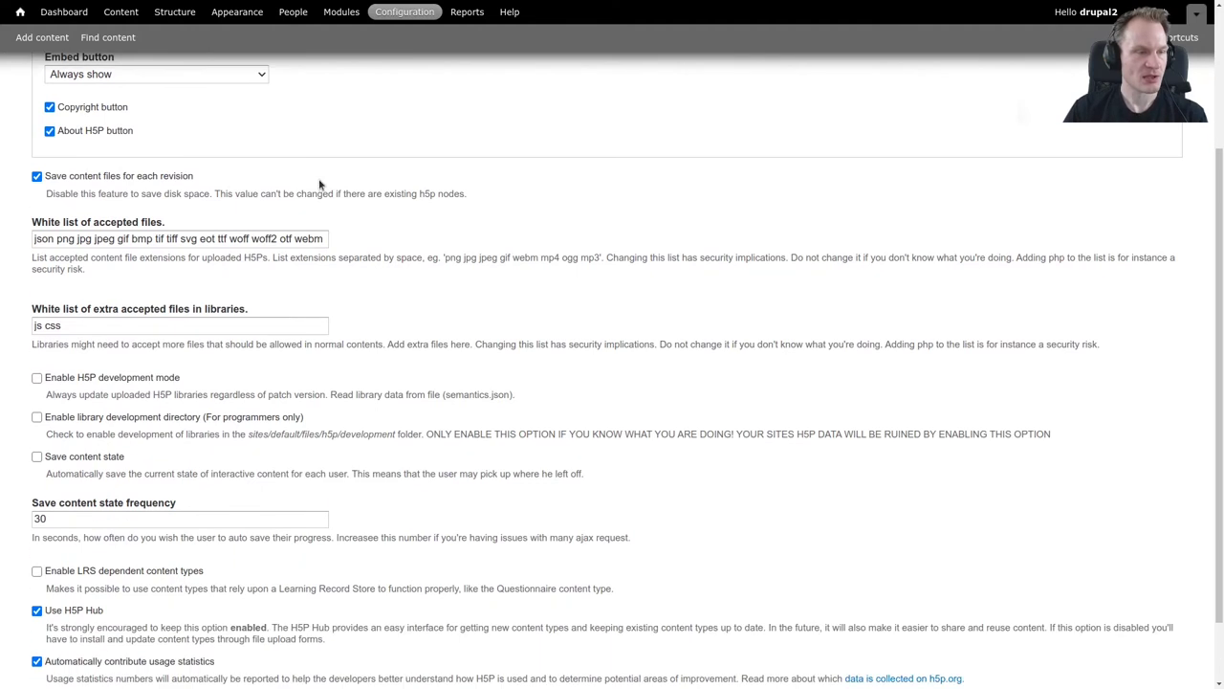
pyautogui.scroll(-2, 325, 182)
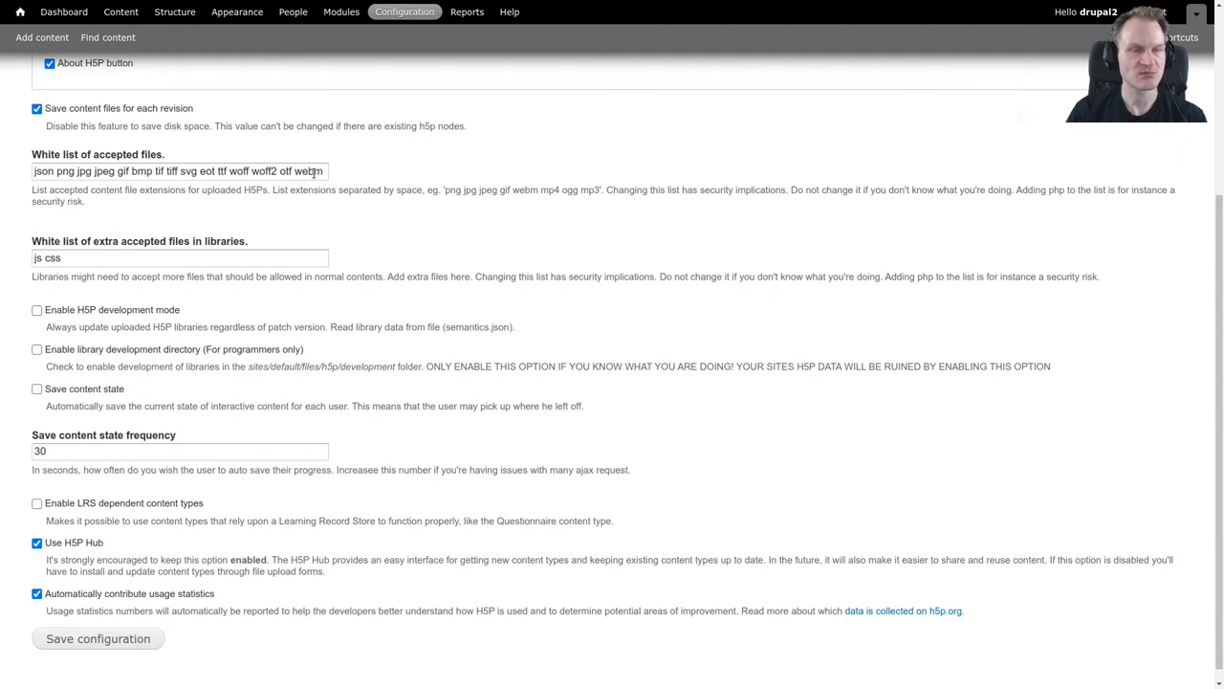
pyautogui.scroll(-1, 402, 189)
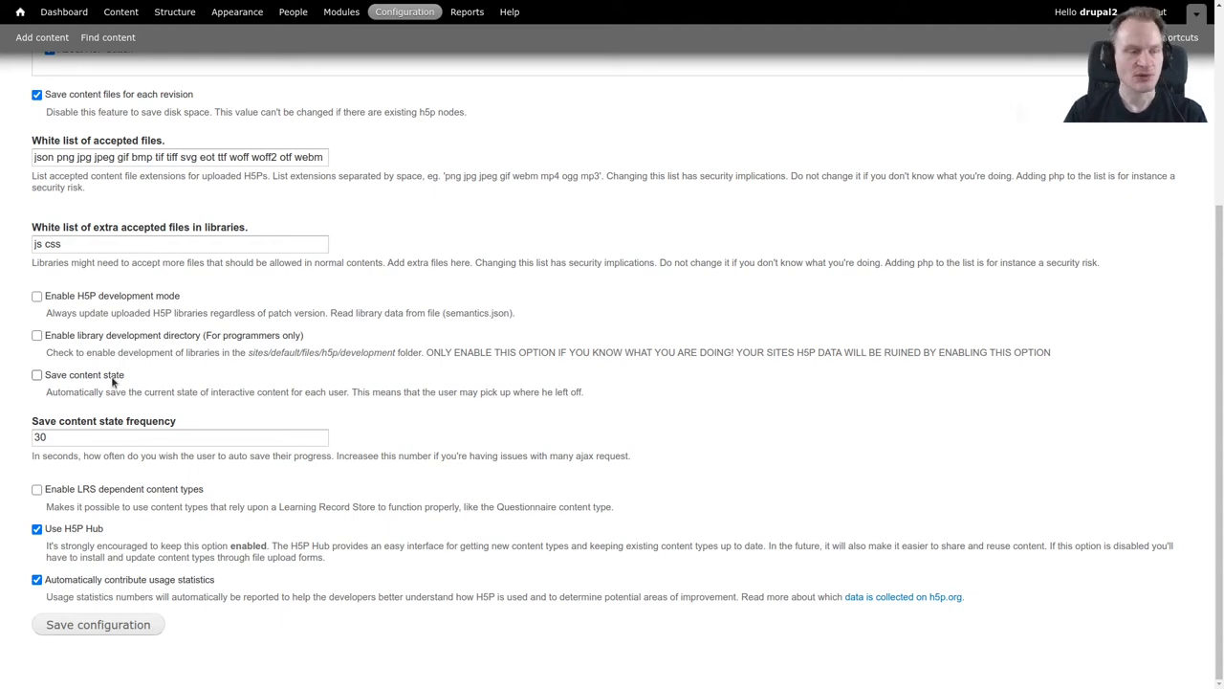
pyautogui.click(37, 376)
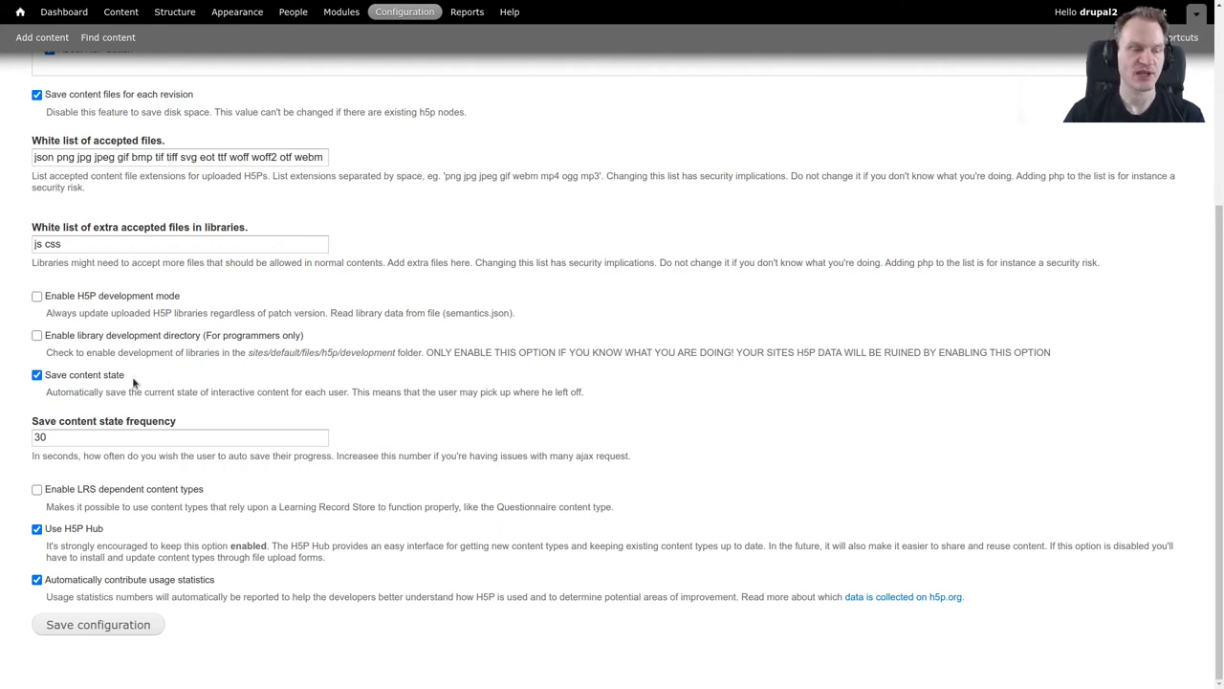
pyautogui.click(38, 376)
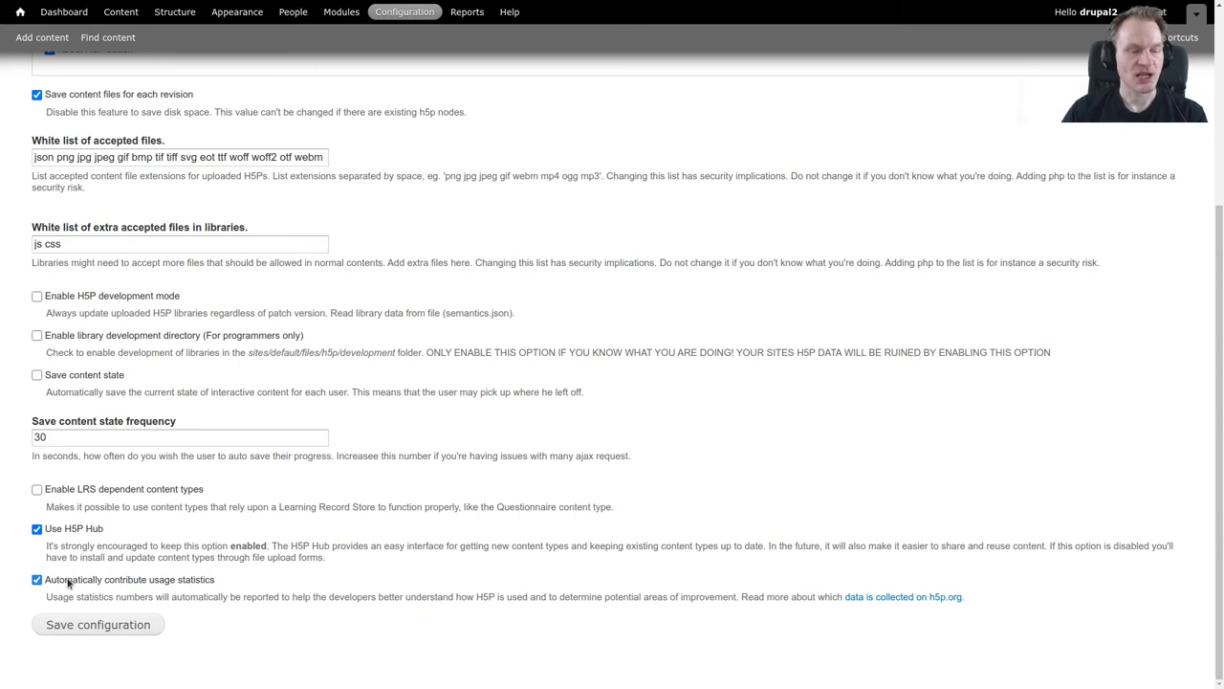
pyautogui.click(67, 580)
pyautogui.click(67, 581)
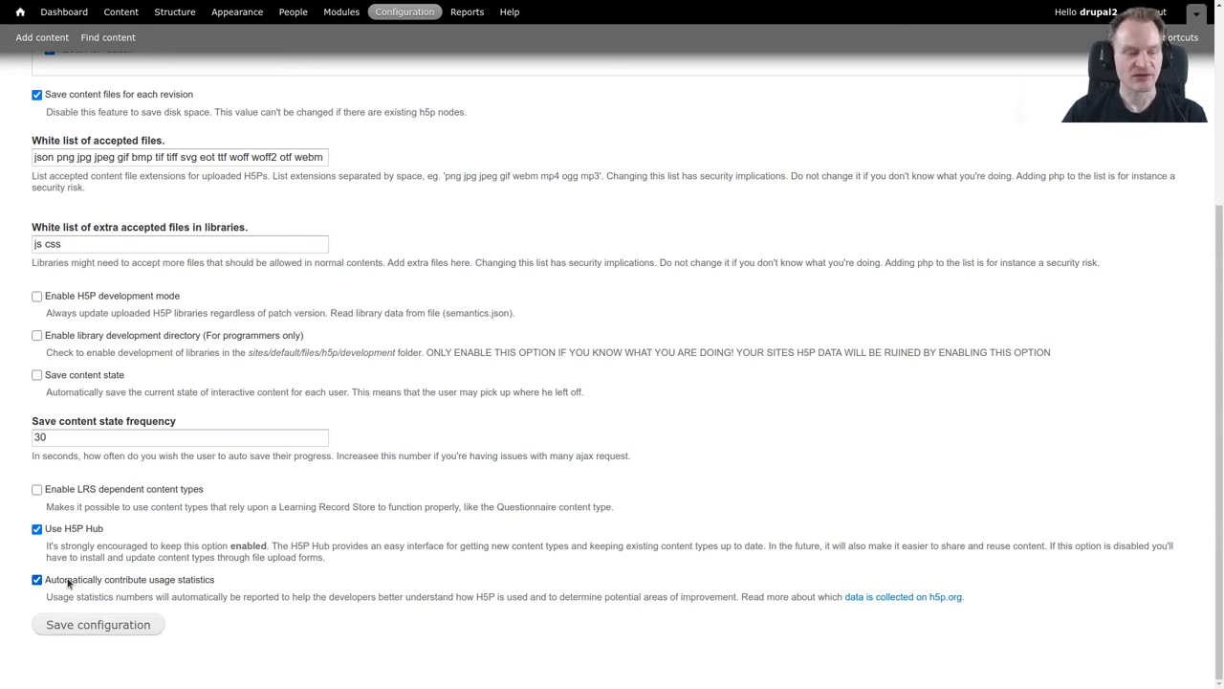
# - Save the H5P configuration and start creating a new Interactive content item
pyautogui.click(99, 625)
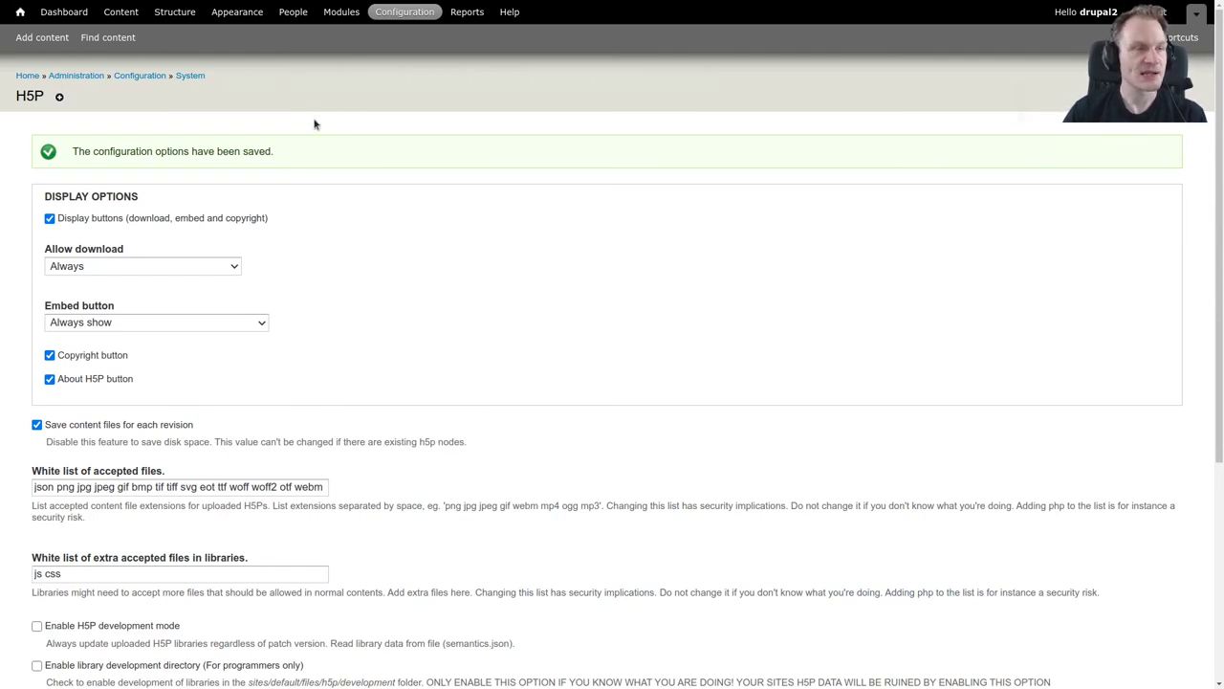
pyautogui.click(42, 38)
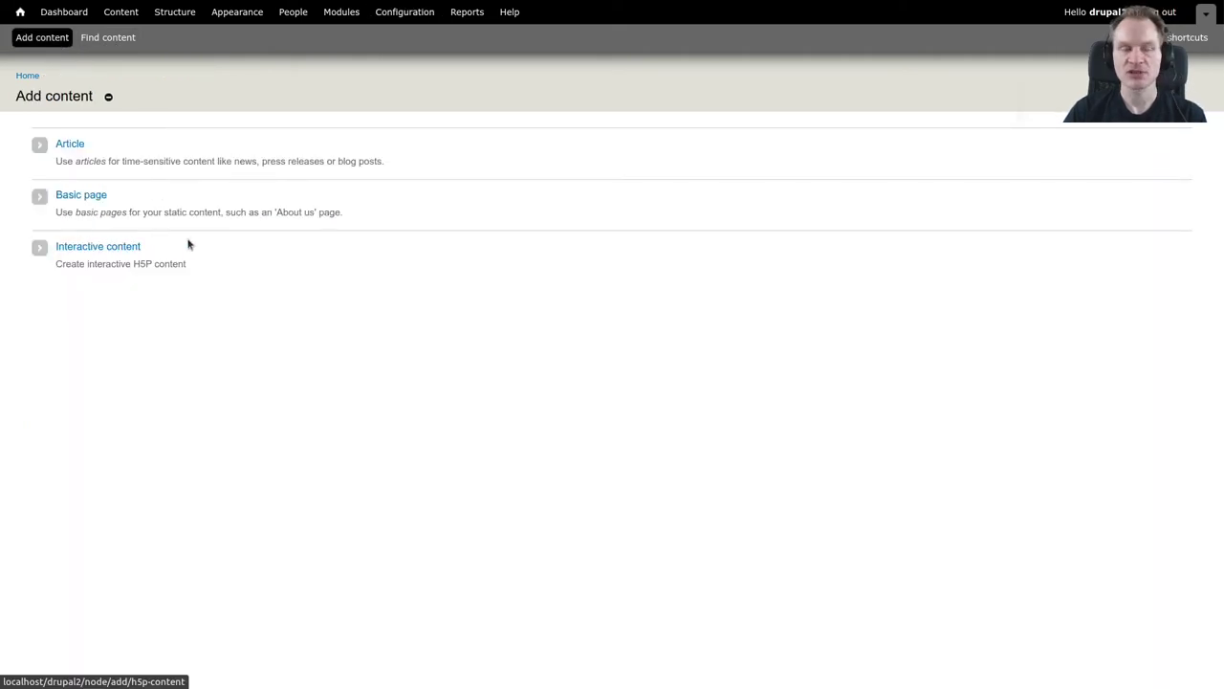
pyautogui.click(130, 247)
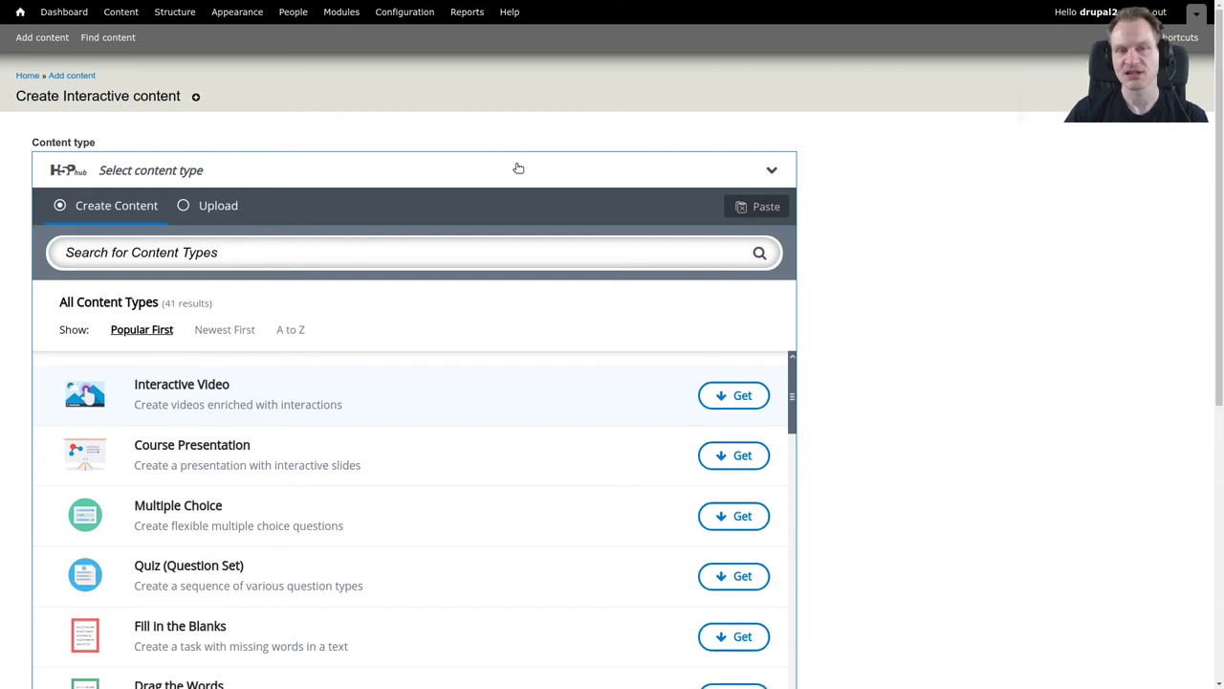
pyautogui.scroll(-1, 656, 396)
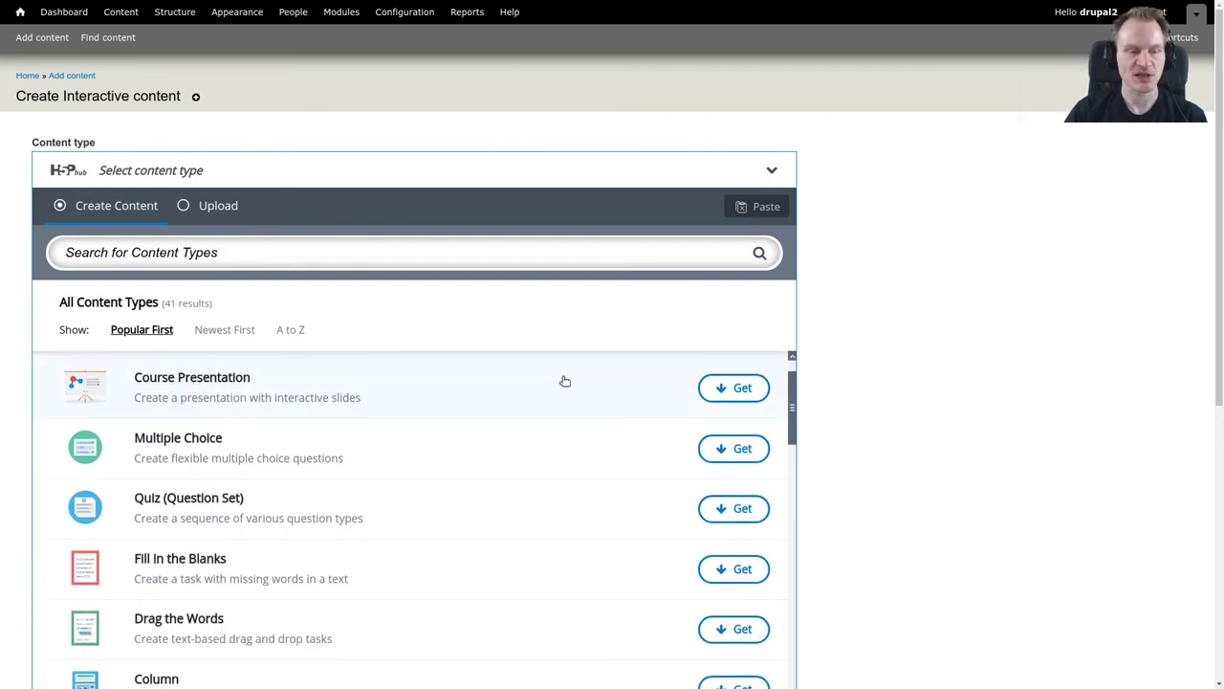
# - Find the Column content type in the H5P Hub list, get its details and install it
pyautogui.scroll(-1, 563, 383)
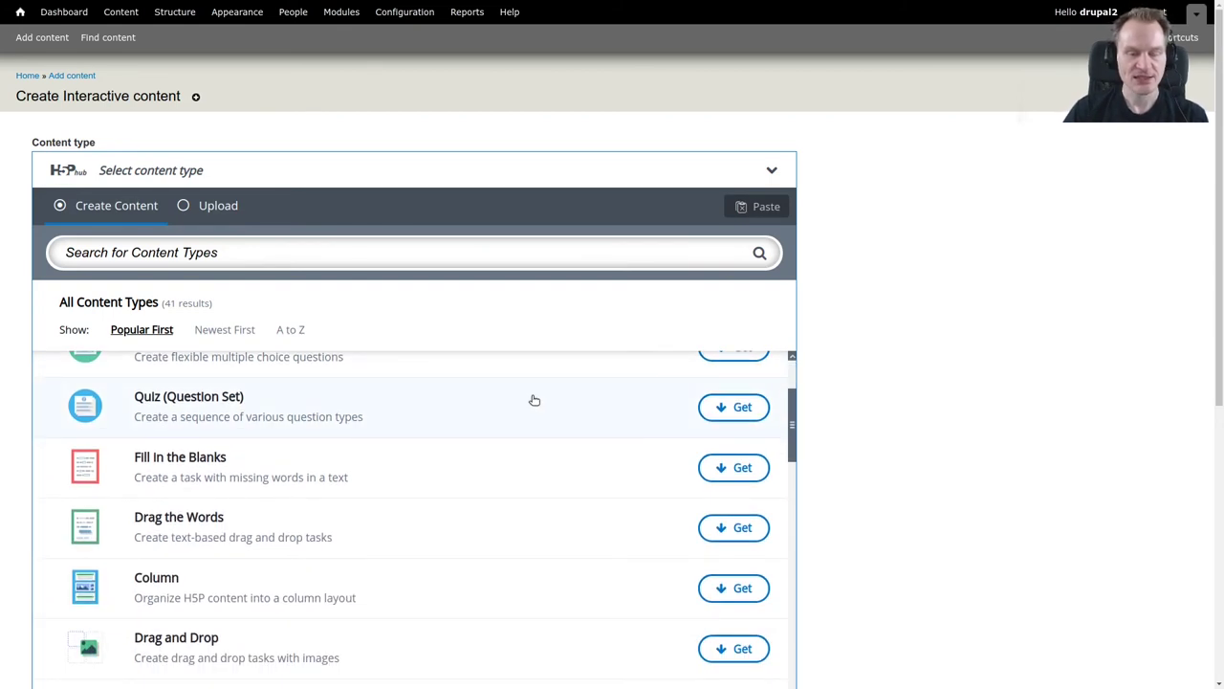
pyautogui.scroll(-1, 535, 400)
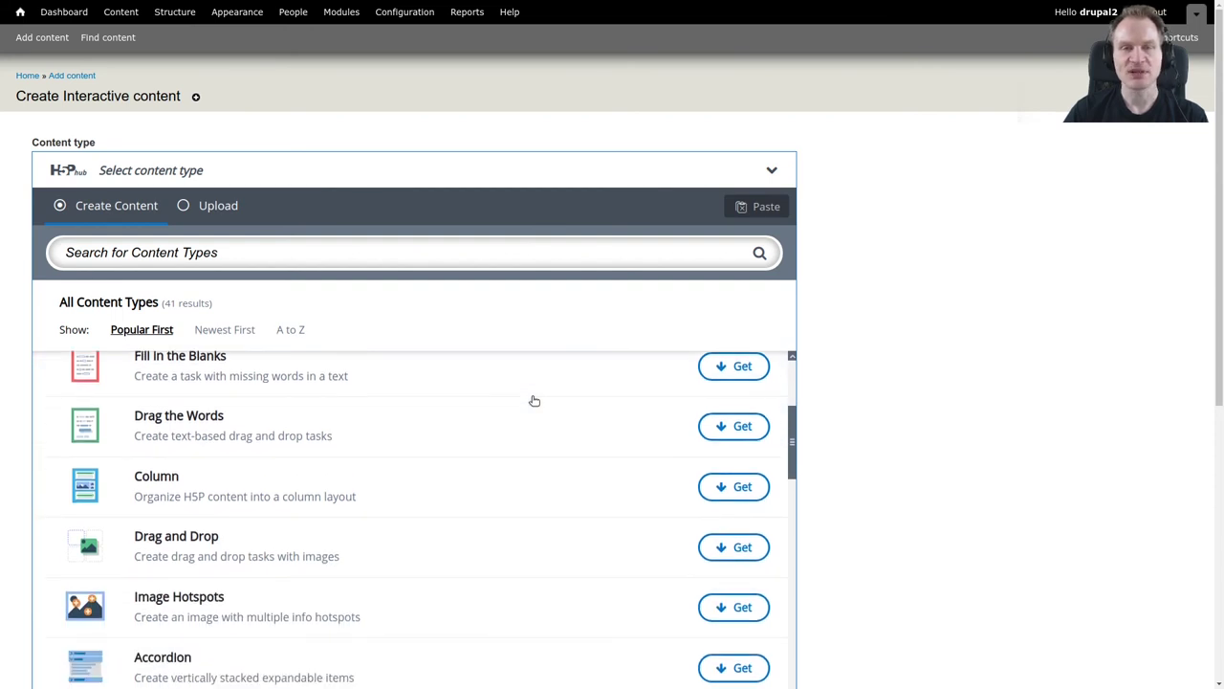
pyautogui.scroll(-1, 535, 400)
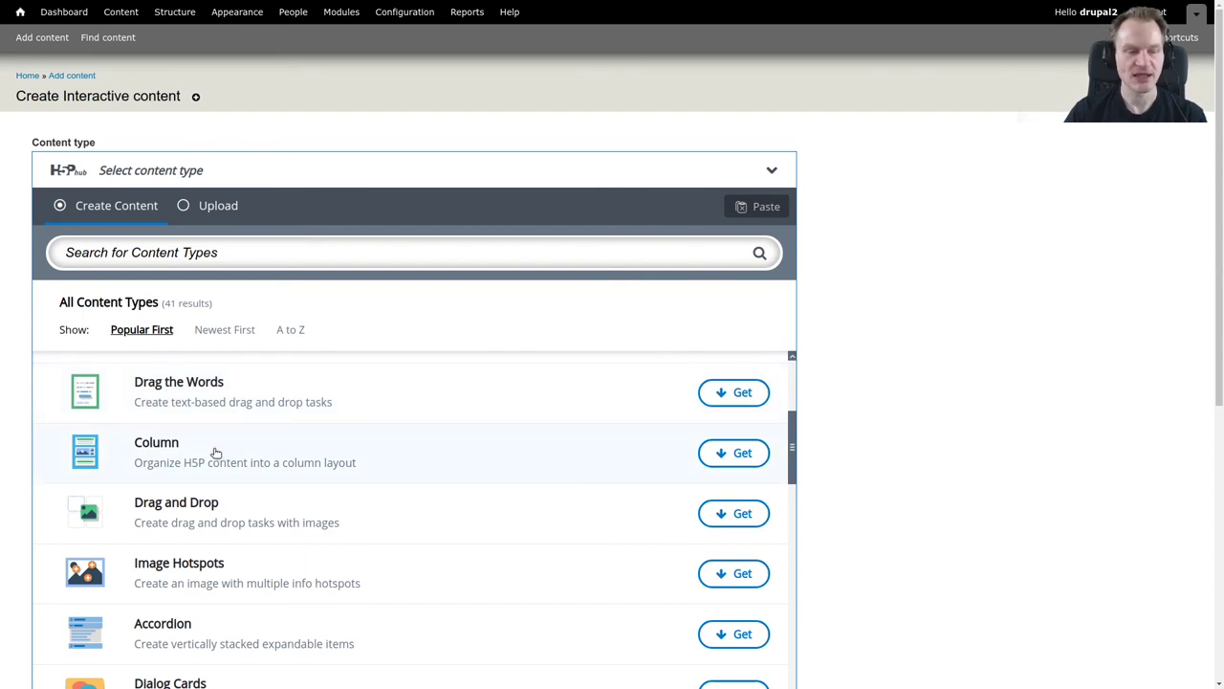
pyautogui.click(724, 457)
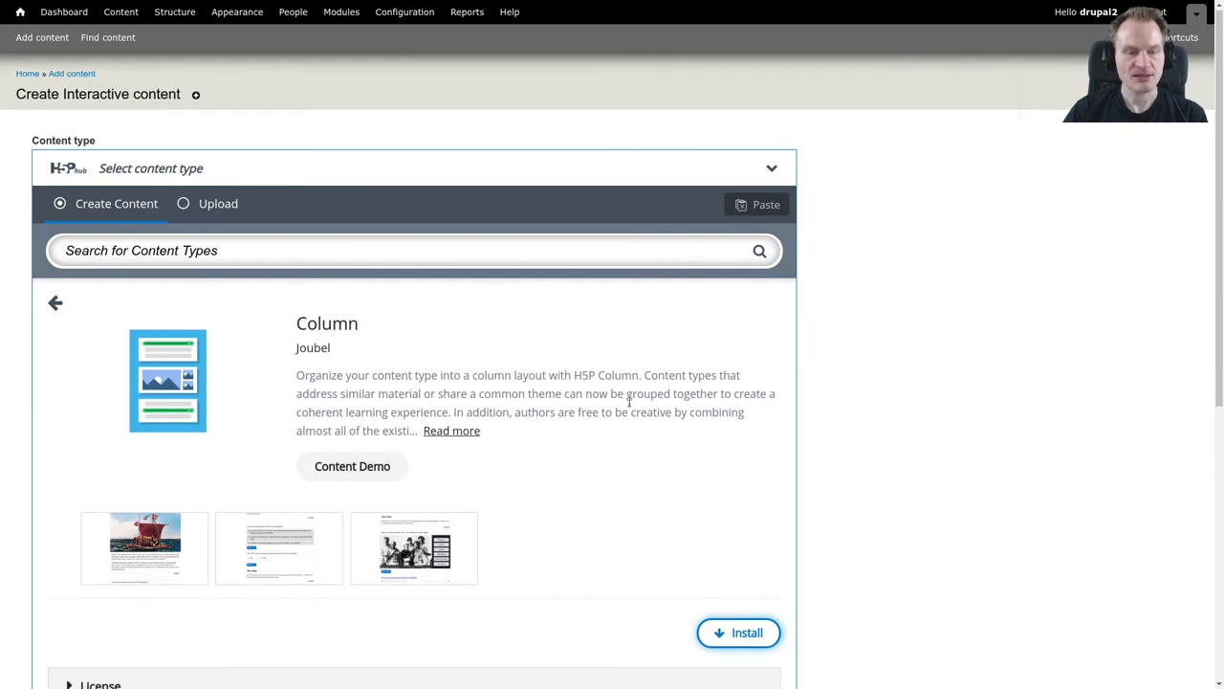
pyautogui.scroll(-1, 713, 593)
pyautogui.click(738, 568)
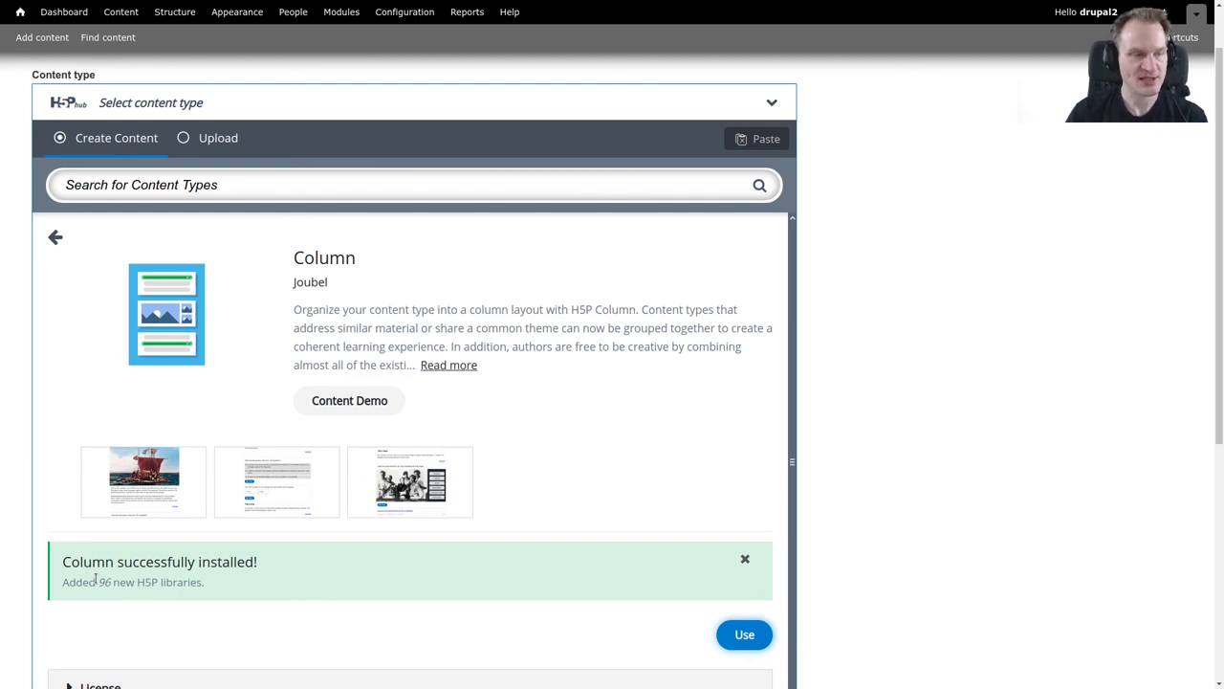
# - Return to the full content type list and examine which content types are installed and which still need downloading
pyautogui.click(55, 238)
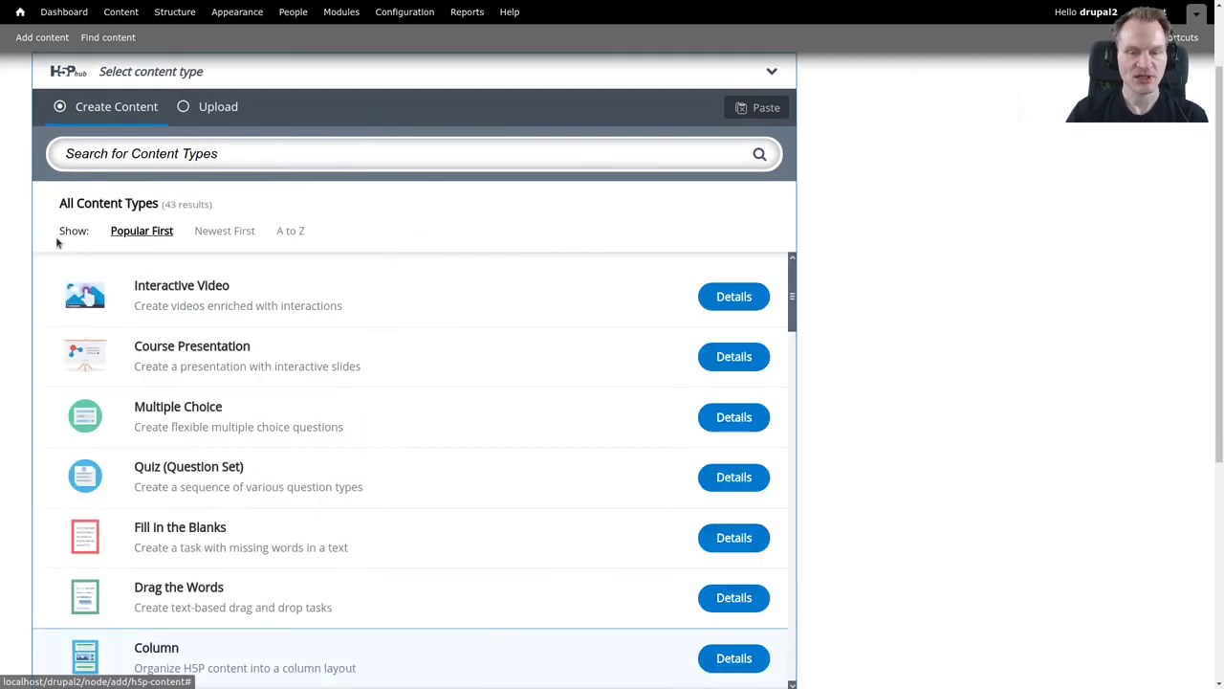
pyautogui.scroll(-5, 534, 328)
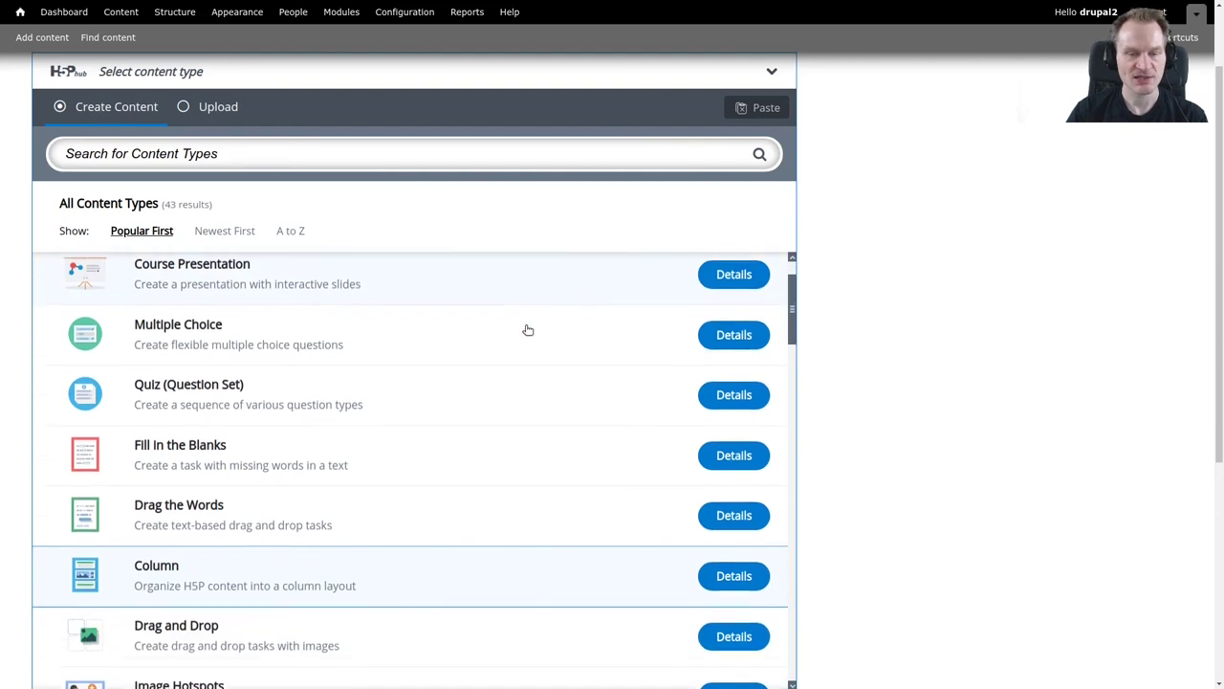
pyautogui.scroll(-2, 528, 330)
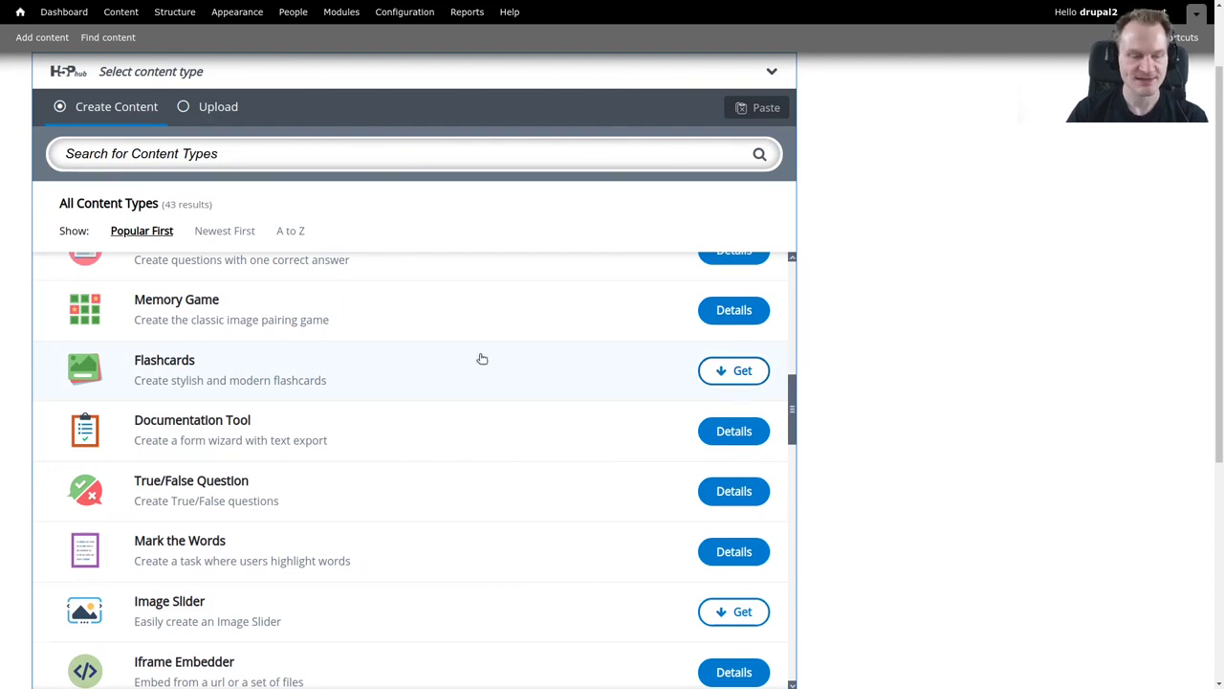
pyautogui.scroll(-4, 482, 358)
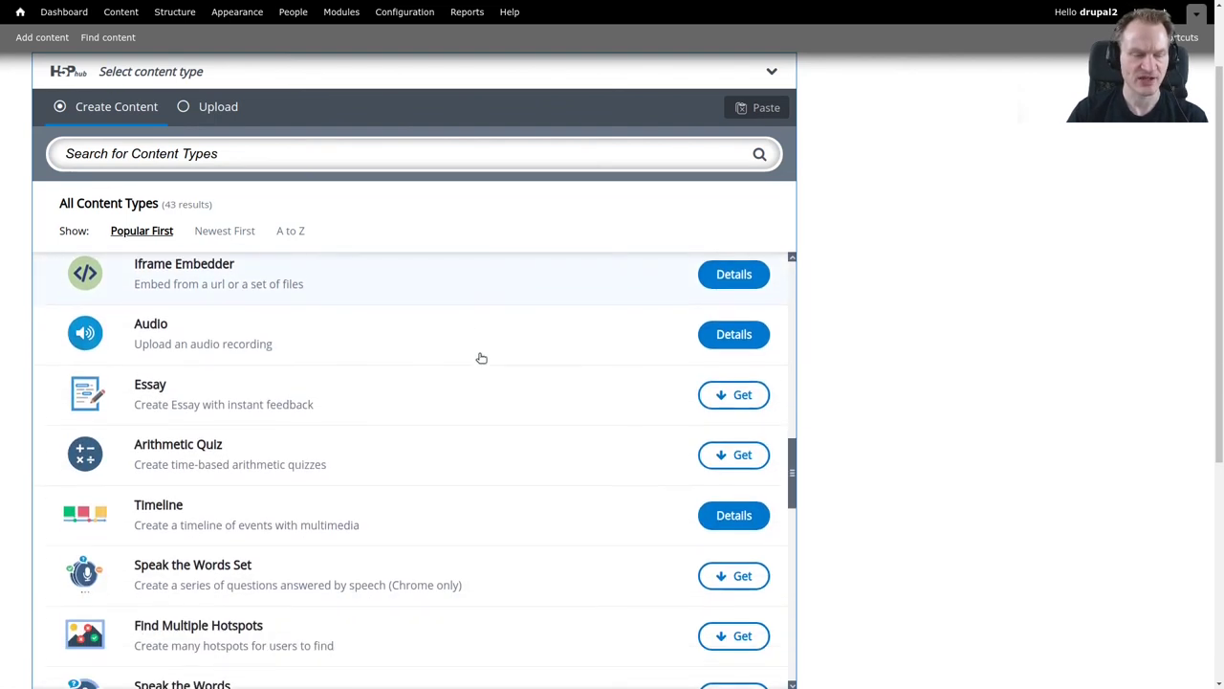